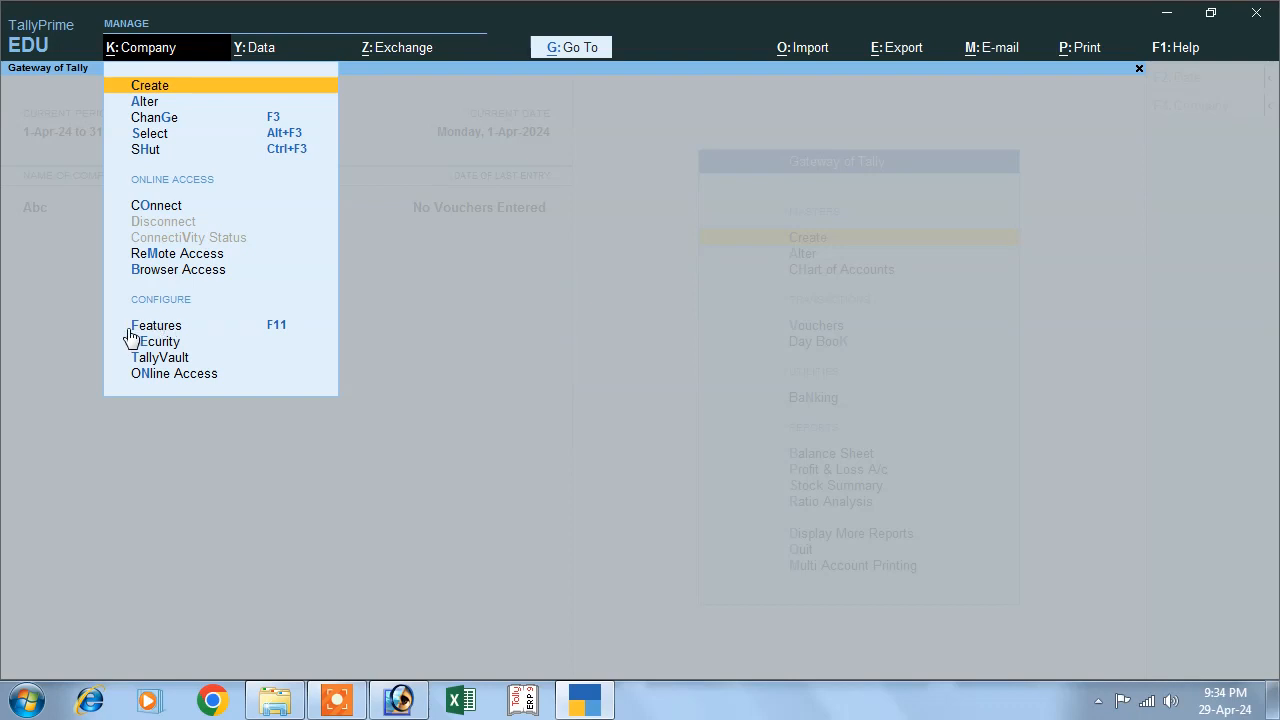
Step: Enable separate Actual and Billed Quantity columns in invoices in the features of company Abc and save the settings
{"action": "left_click", "coordinate": [268, 334]}
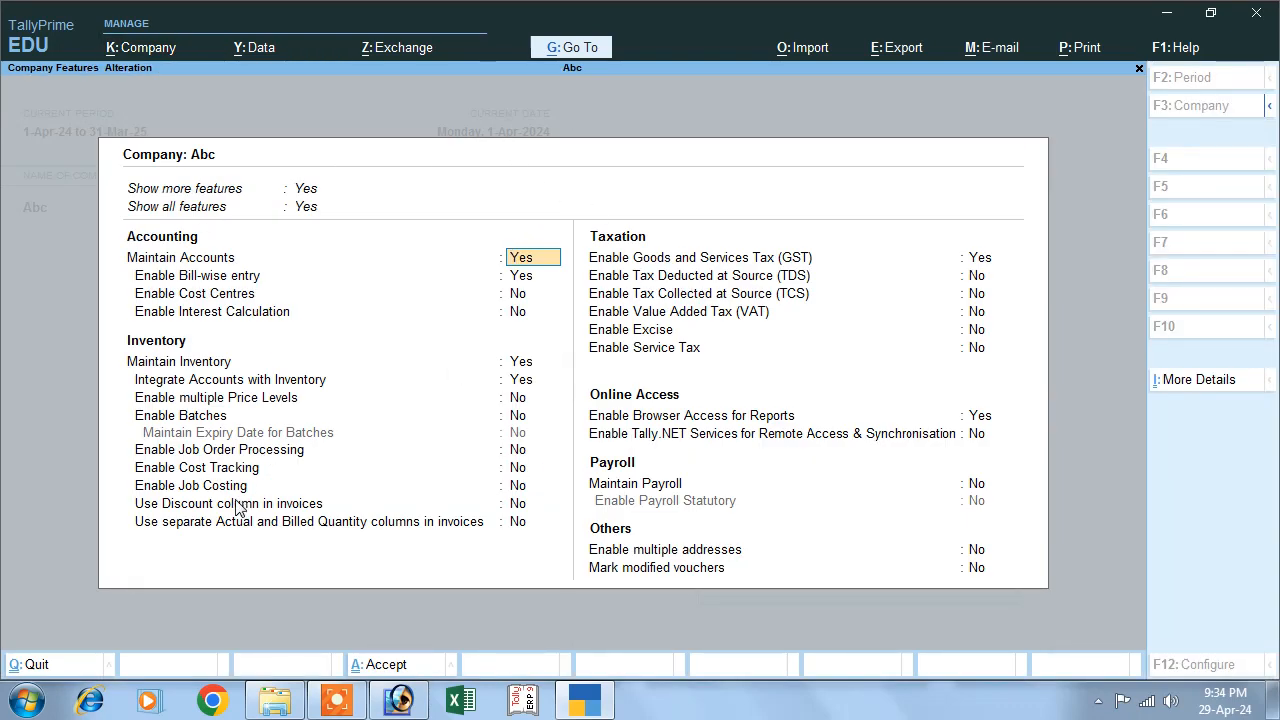
{"action": "left_click", "coordinate": [151, 527]}
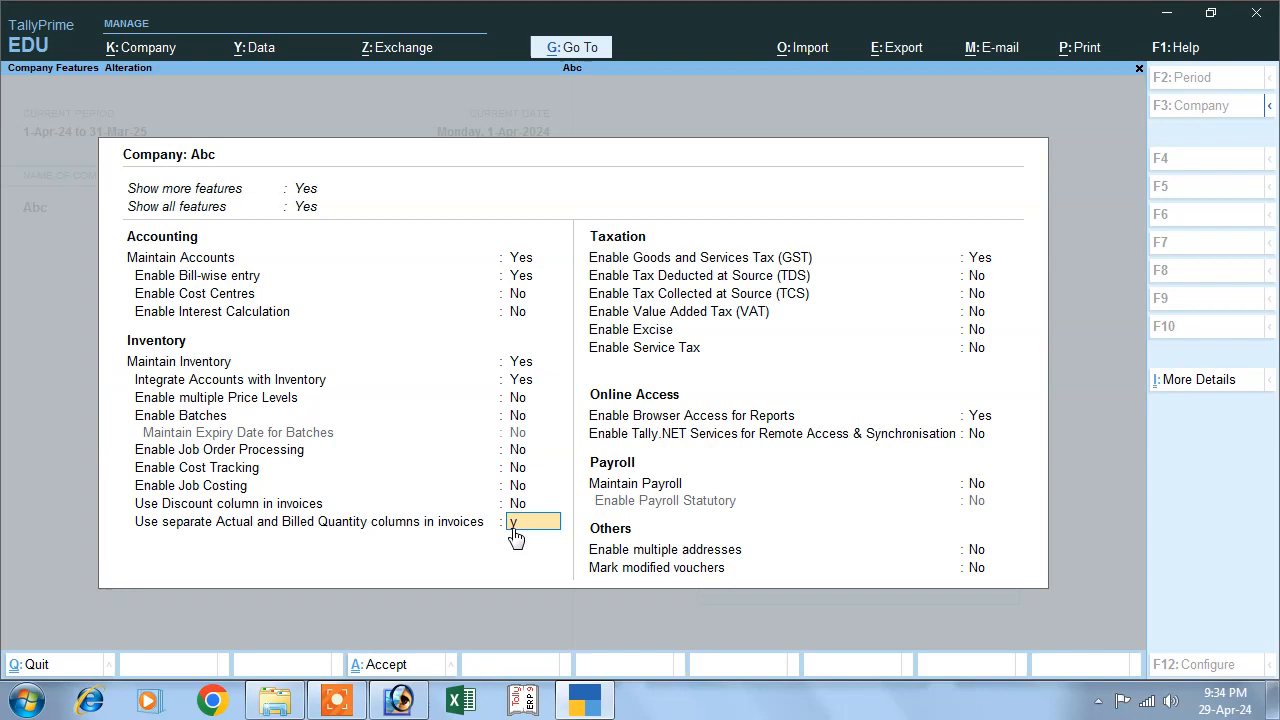
{"action": "type", "text": "es"}
{"action": "key", "text": "ctrl"}
{"action": "key", "text": "ctrl+a"}
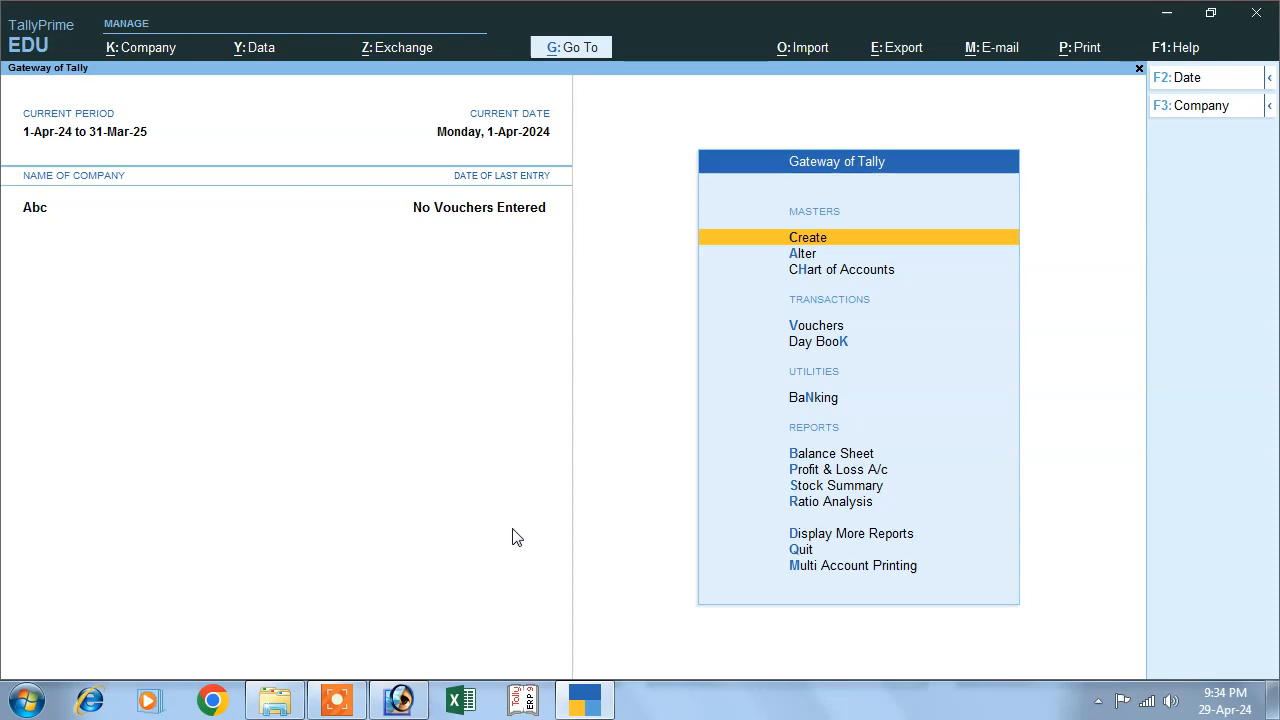
Step: Start a new ledger named Purchase and place it under the Purchase Accounts group
{"action": "key", "text": "Down"}
{"action": "key", "text": "Up"}
{"action": "key", "text": "Return"}
{"action": "key", "text": "Down"}
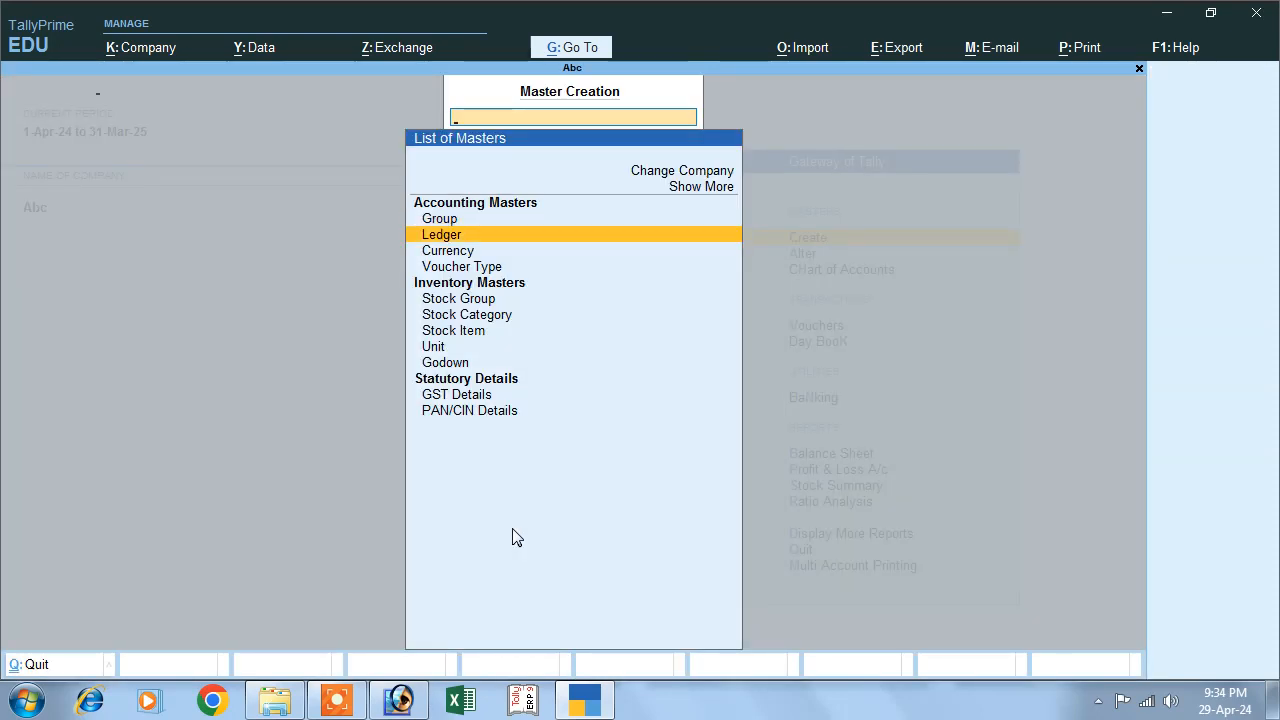
{"action": "key", "text": "Return"}
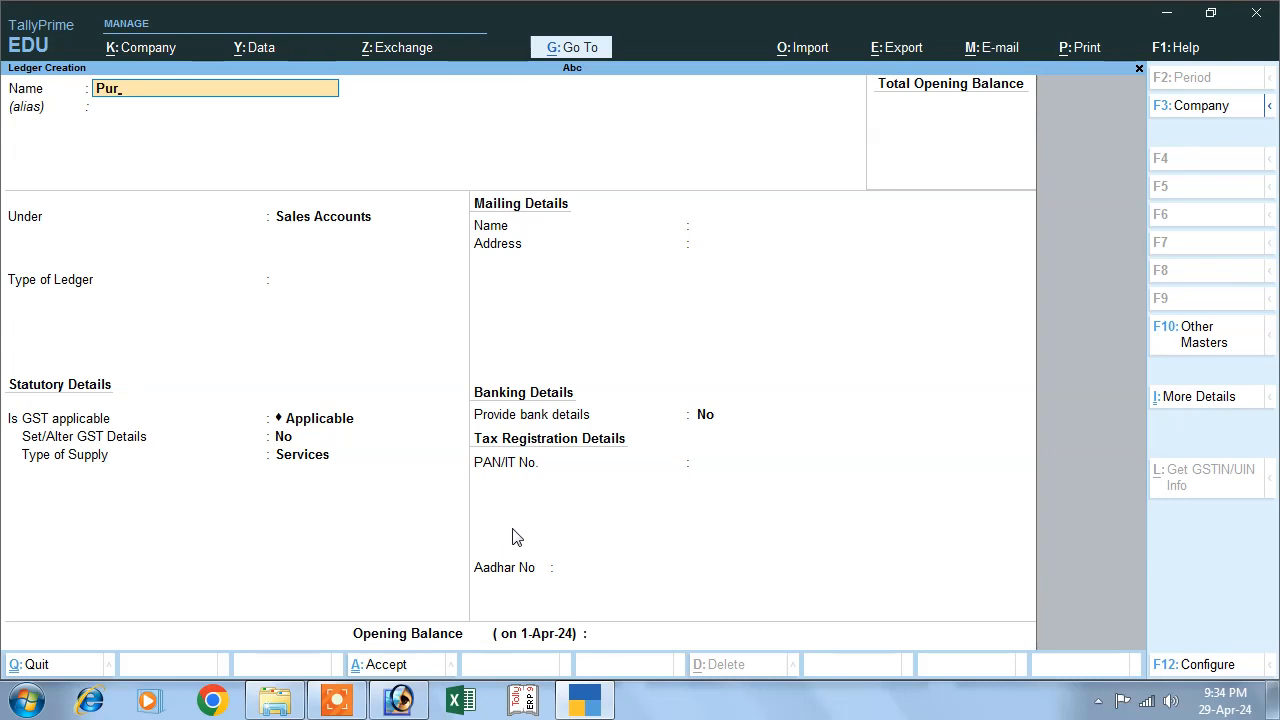
{"action": "type", "text": "Purchase"}
{"action": "key", "text": "Return"}
{"action": "type", "text": "P"}
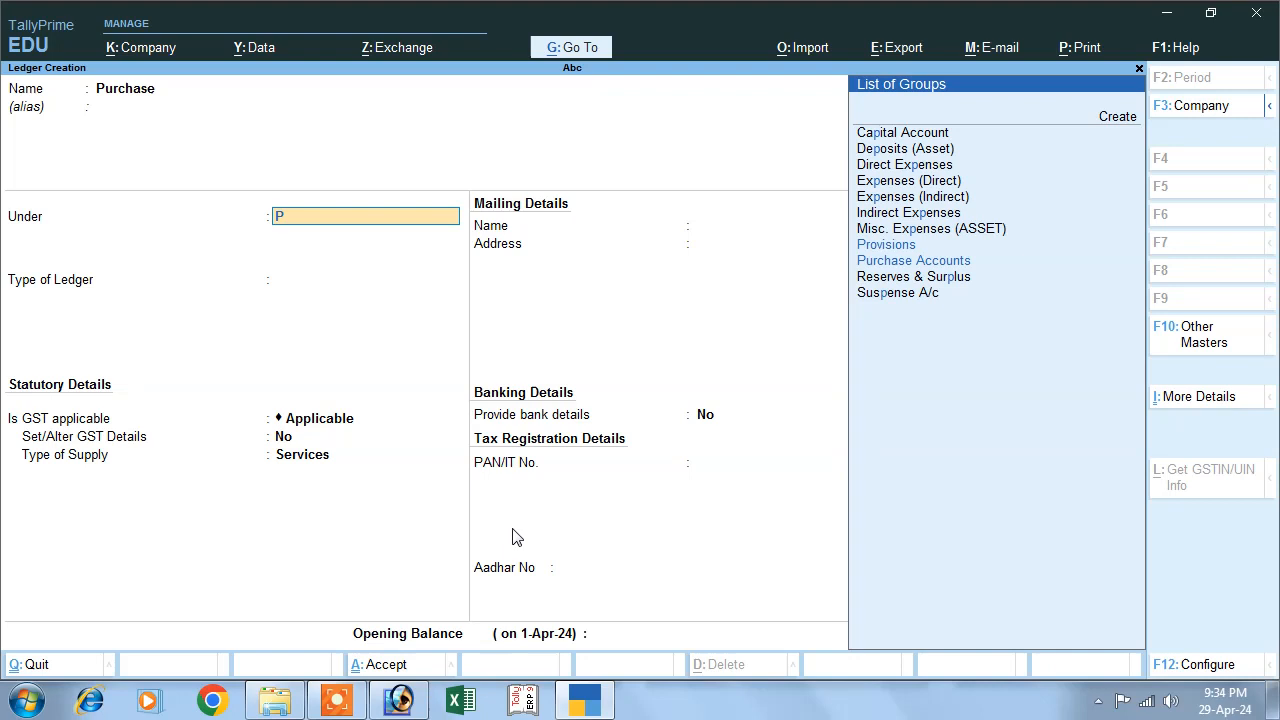
{"action": "key", "text": "Down"}
{"action": "key", "text": "Return"}
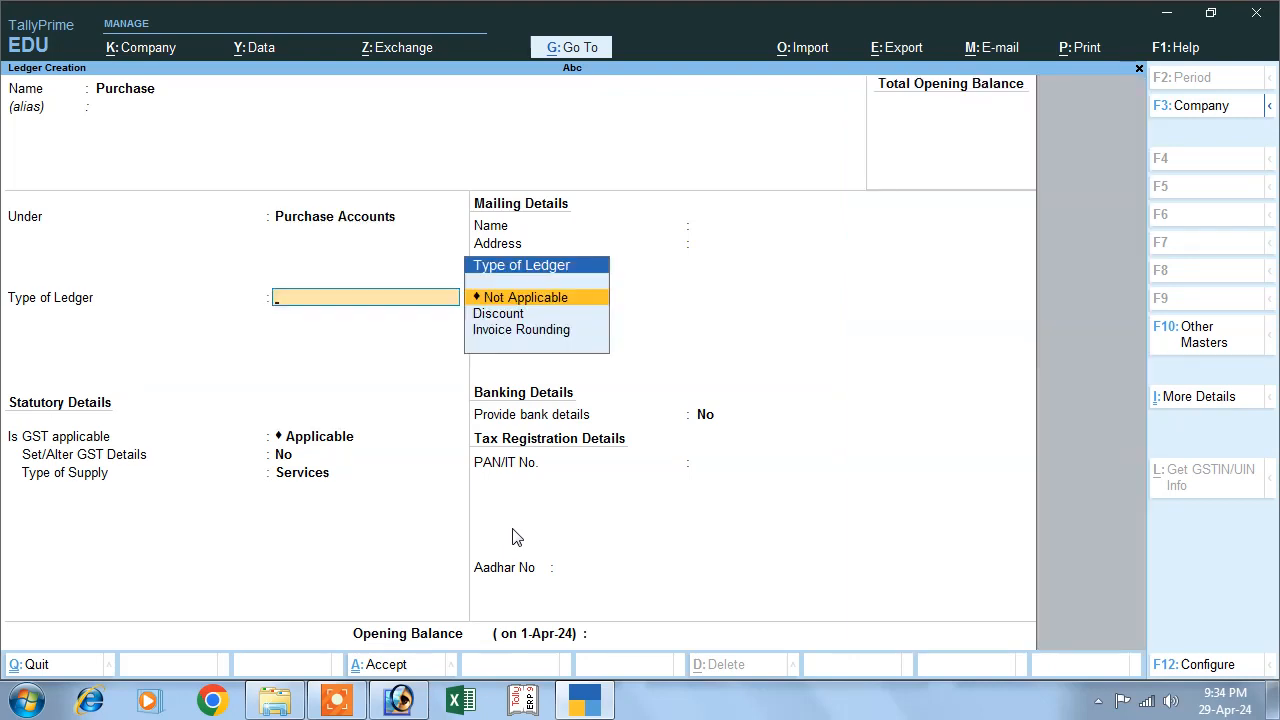
Step: Set the Purchase ledger's type to Not Applicable, GST to Applicable and type of supply to Goods, and save it
{"action": "key", "text": "Return"}
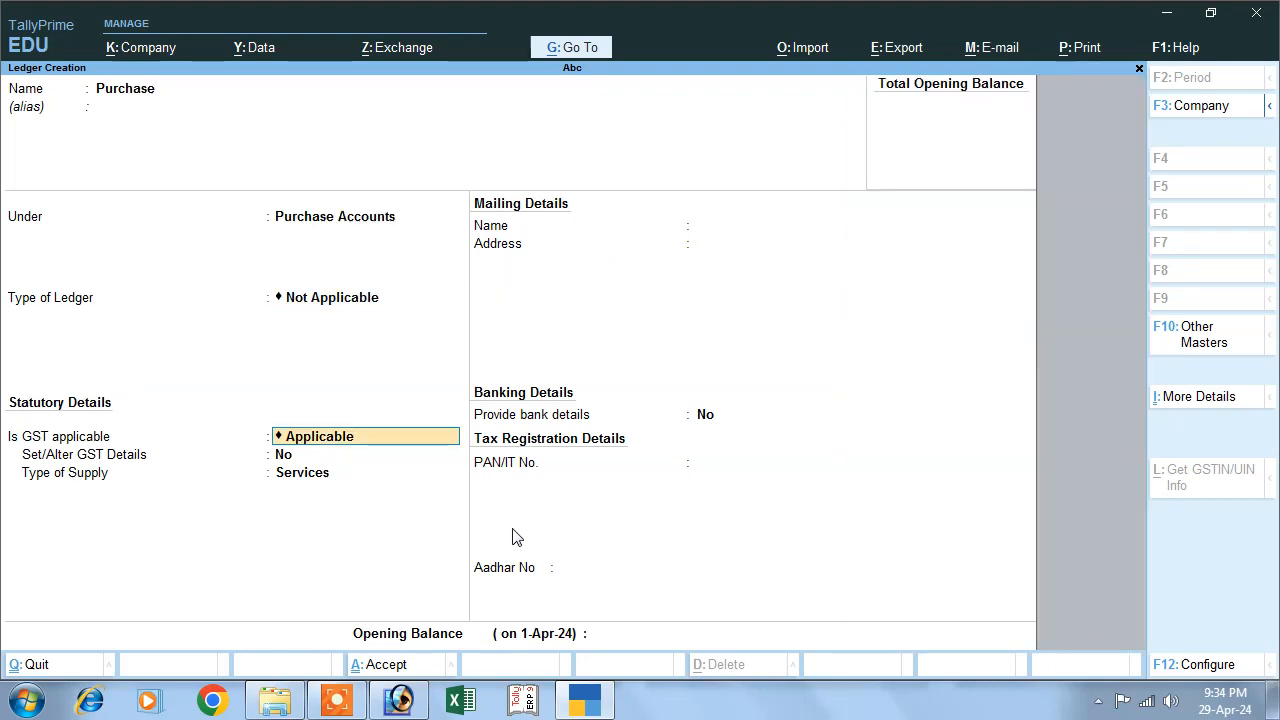
{"action": "key", "text": "Return"}
{"action": "key", "text": "Return"}
{"action": "key", "text": "Up"}
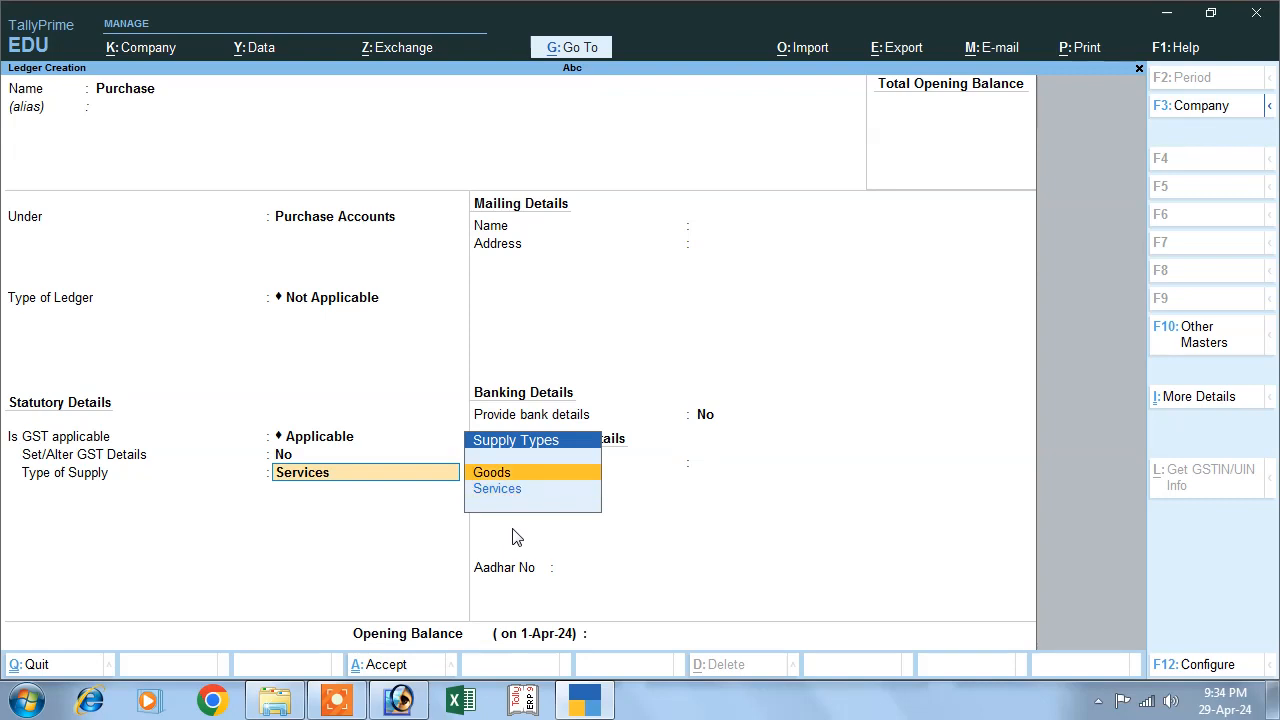
{"action": "key", "text": "Return"}
{"action": "key", "text": "Return"}
{"action": "key", "text": "Return"}
{"action": "key", "text": "Return"}
{"action": "key", "text": "Return"}
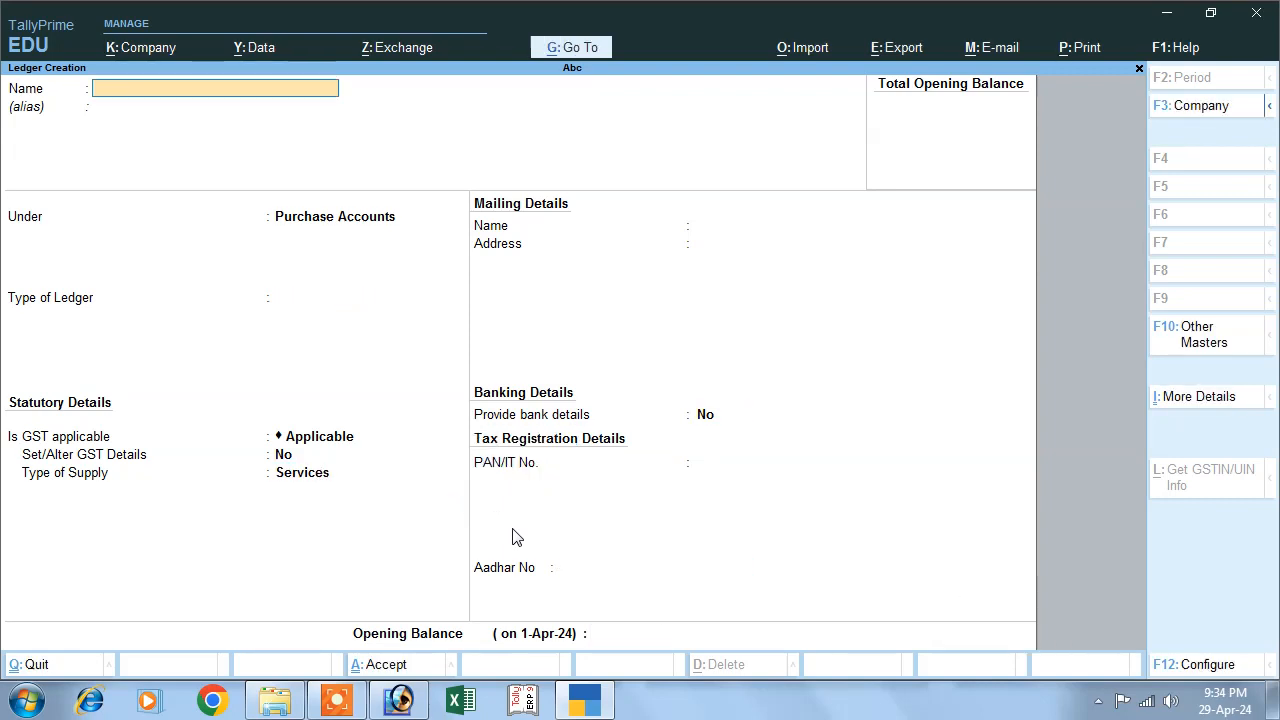
Step: Name the next ledger Sales and place it under the Sales Accounts group
{"action": "key", "text": "Return"}
{"action": "key", "text": "Return"}
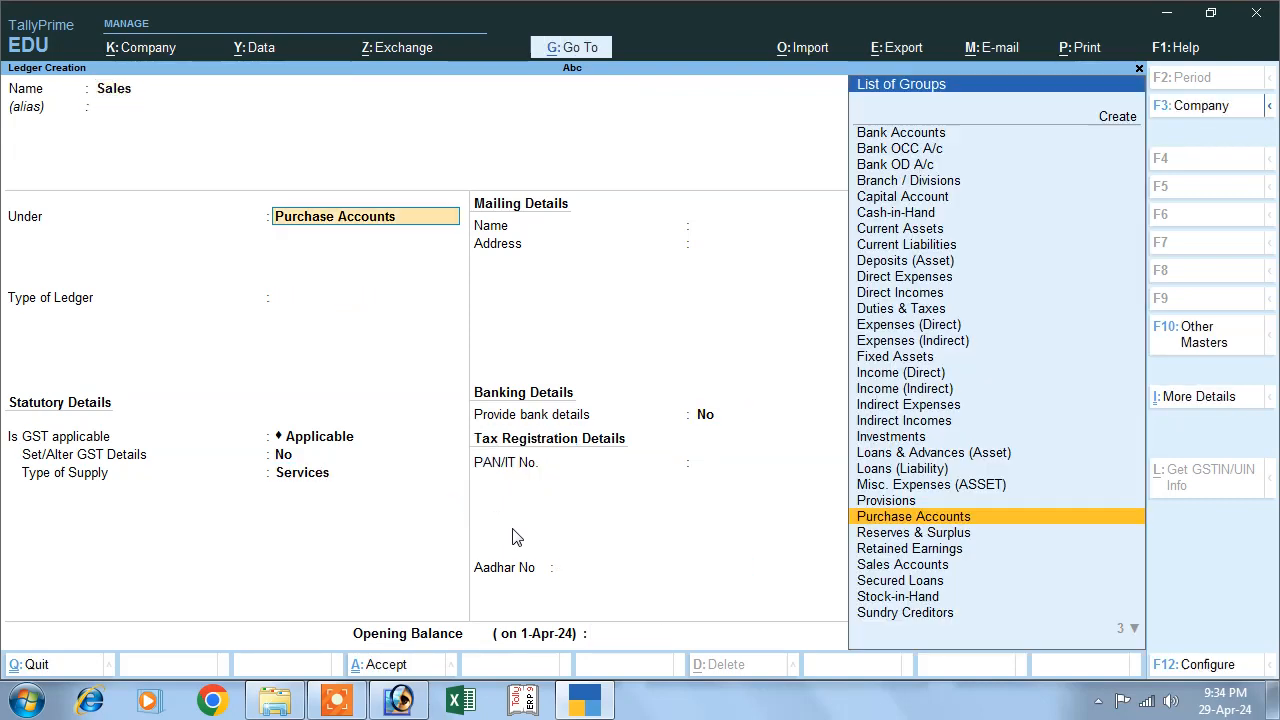
{"action": "type", "text": "S"}
{"action": "key", "text": "Down"}
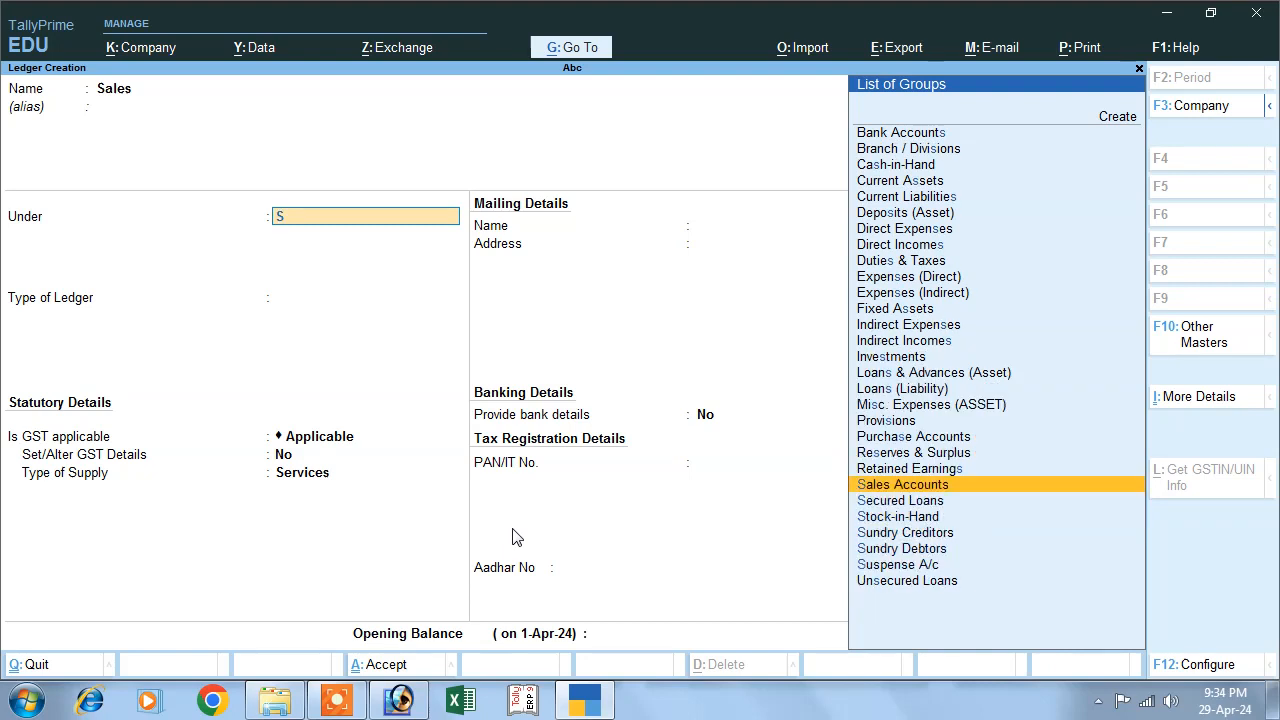
{"action": "key", "text": "Up"}
{"action": "left_click", "coordinate": [899, 488]}
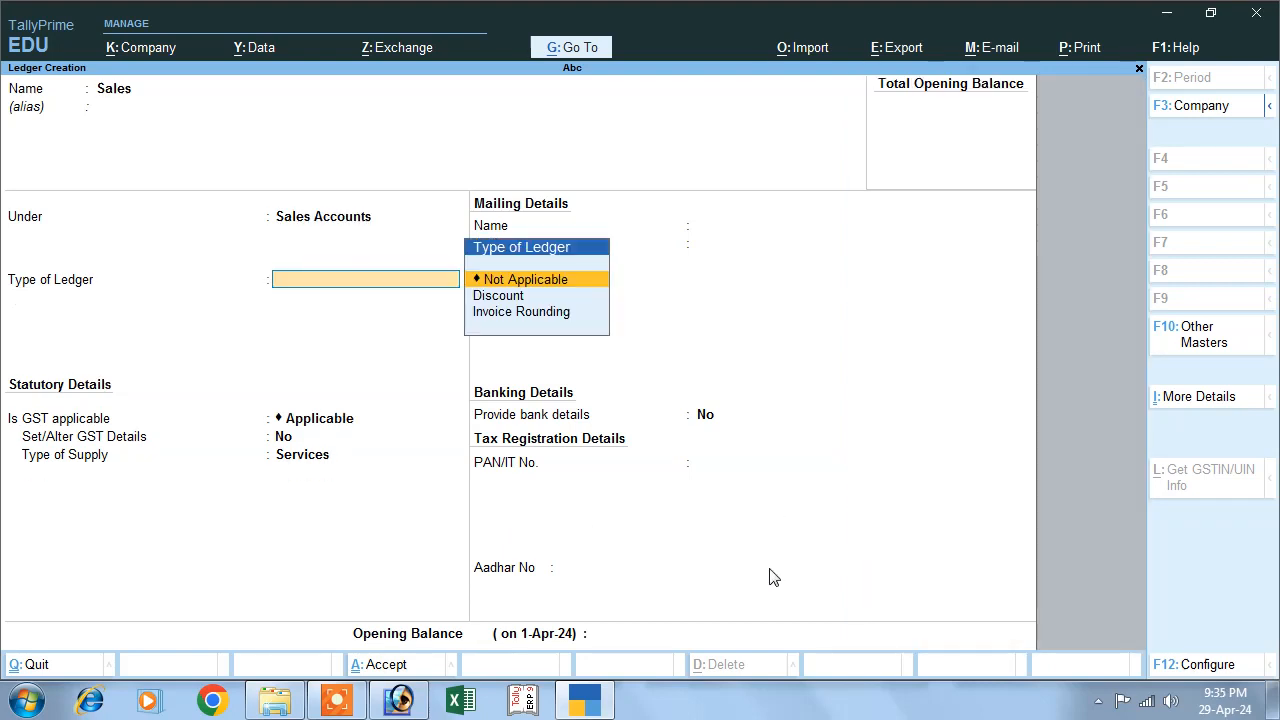
Step: Set the Sales ledger's type to Not Applicable, GST to Applicable and supply to Goods, save it and return to the Gateway
{"action": "key", "text": "Return"}
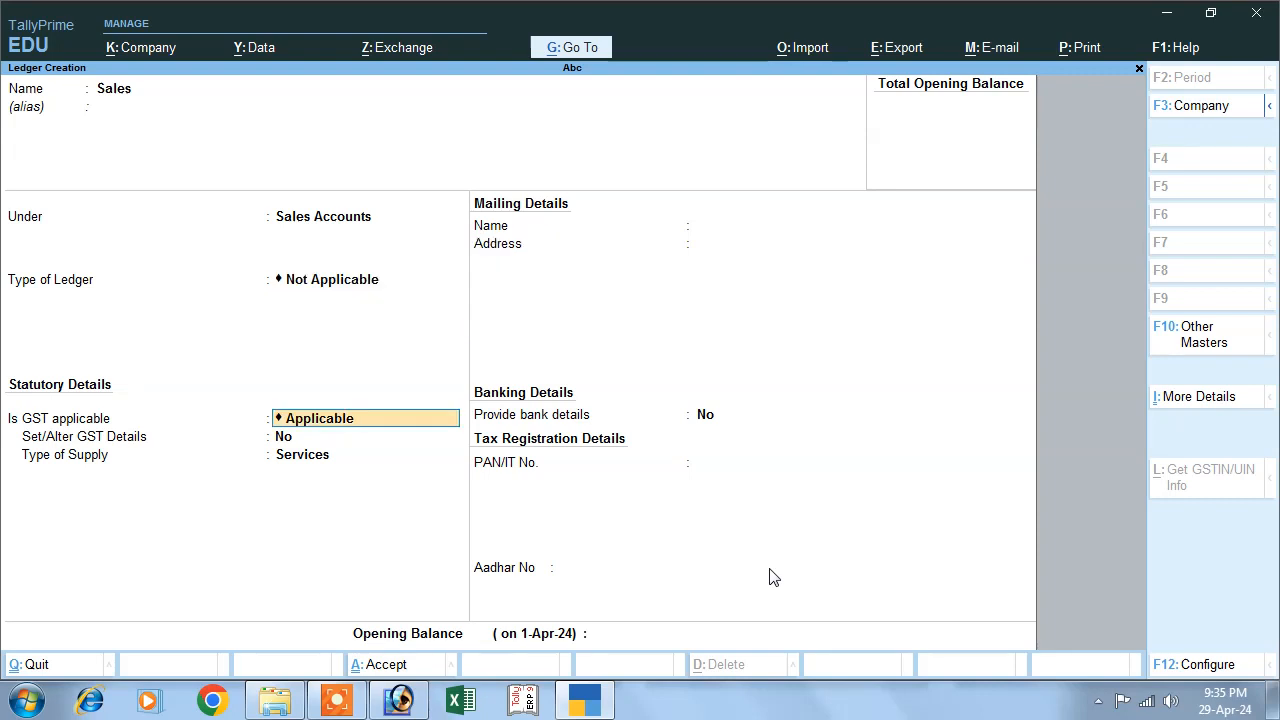
{"action": "key", "text": "Return"}
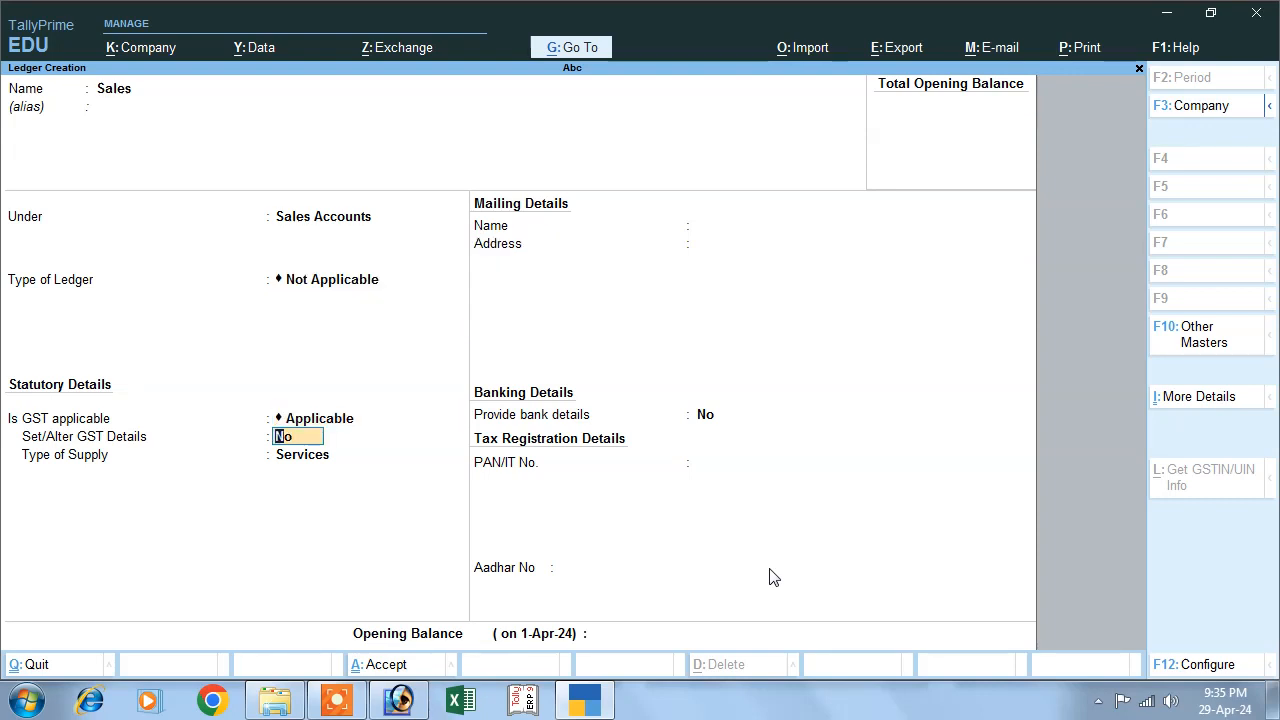
{"action": "key", "text": "Return"}
{"action": "key", "text": "Up"}
{"action": "key", "text": "Return"}
{"action": "key", "text": "Return"}
{"action": "key", "text": "Return"}
{"action": "key", "text": "Return"}
{"action": "key", "text": "Return"}
{"action": "key", "text": "Return"}
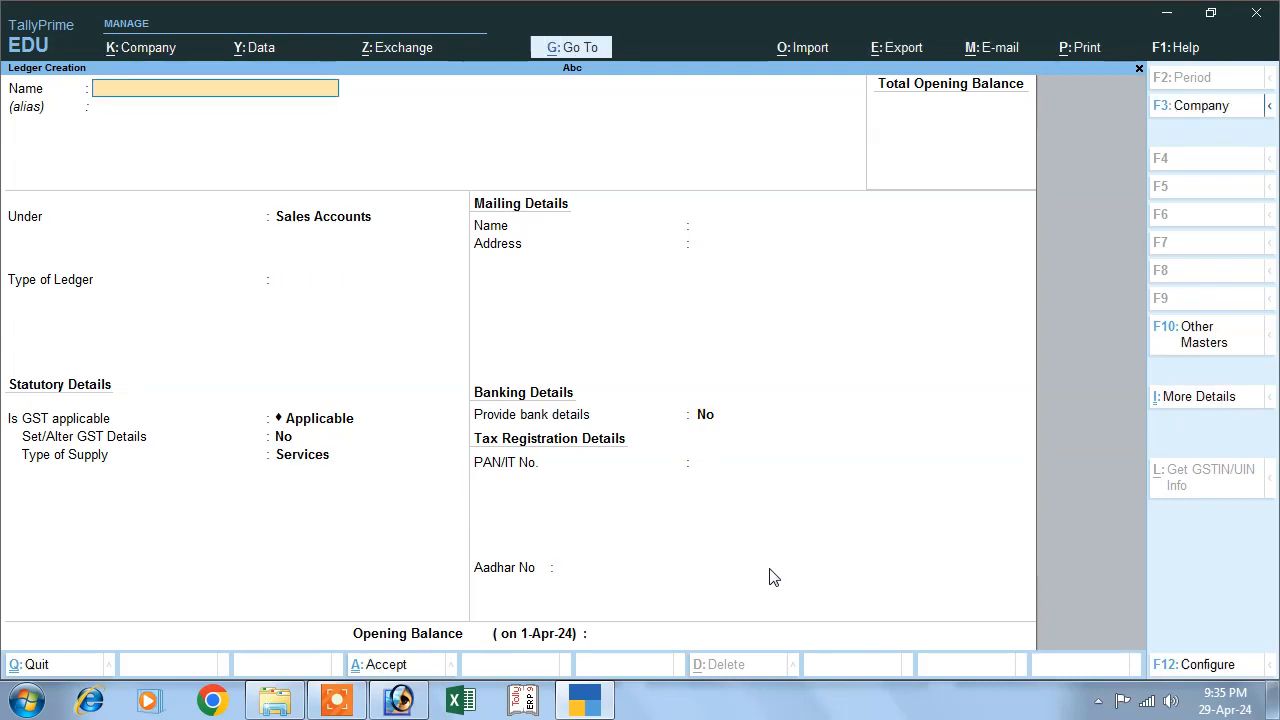
{"action": "key", "text": "Escape"}
{"action": "key", "text": "Escape"}
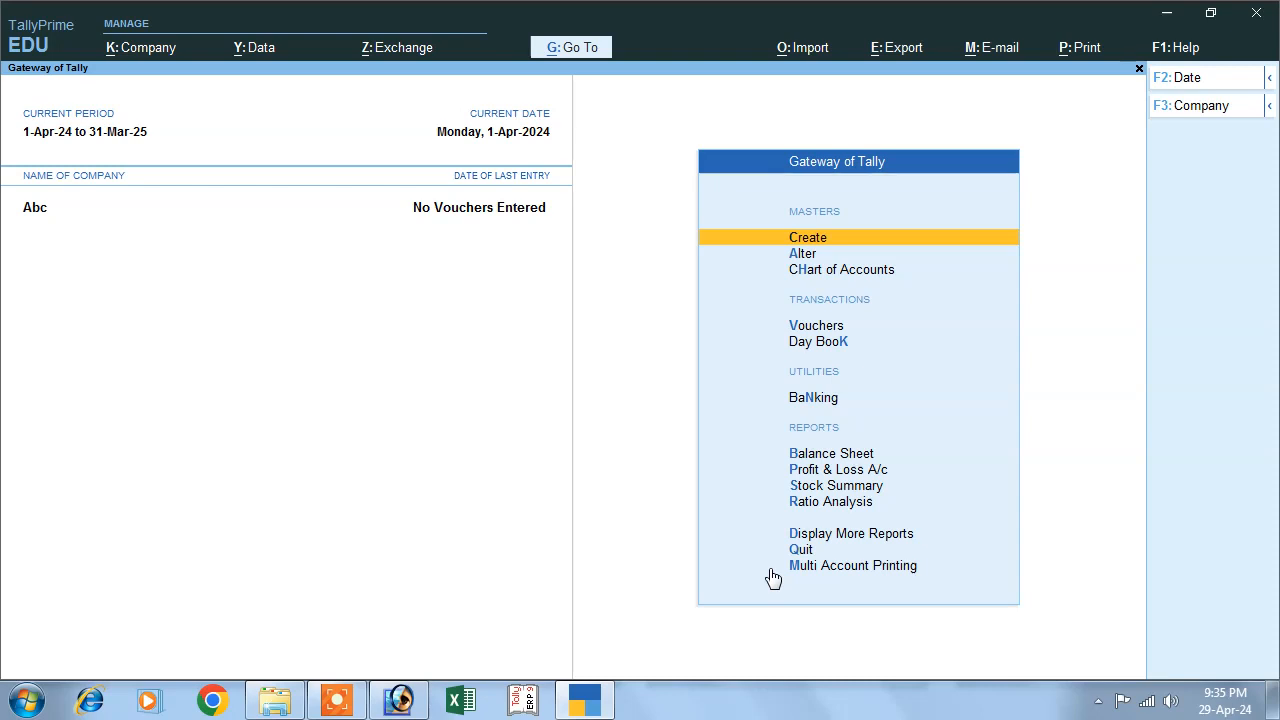
Step: Start a new simple unit of measure with the symbol pcs
{"action": "key", "text": "Return"}
{"action": "key", "text": "Down"}
{"action": "key", "text": "Down"}
{"action": "key", "text": "Down"}
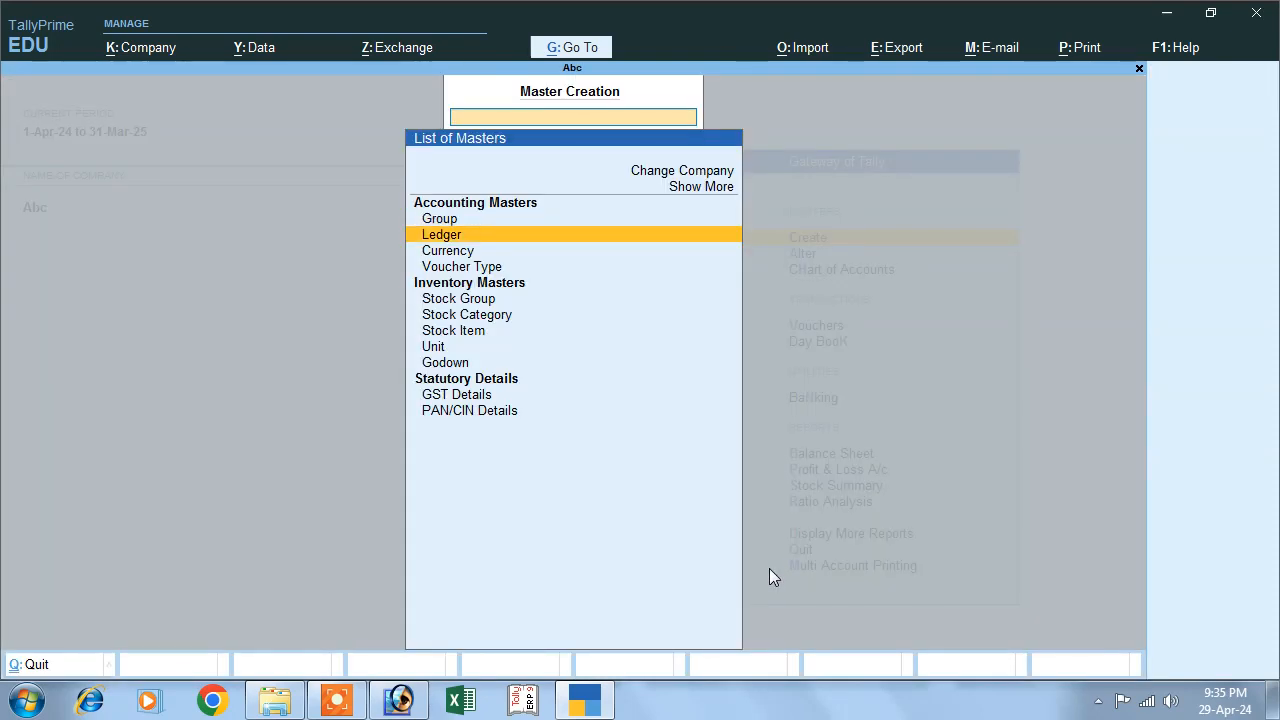
{"action": "key", "text": "Down"}
{"action": "key", "text": "Down"}
{"action": "key", "text": "Down"}
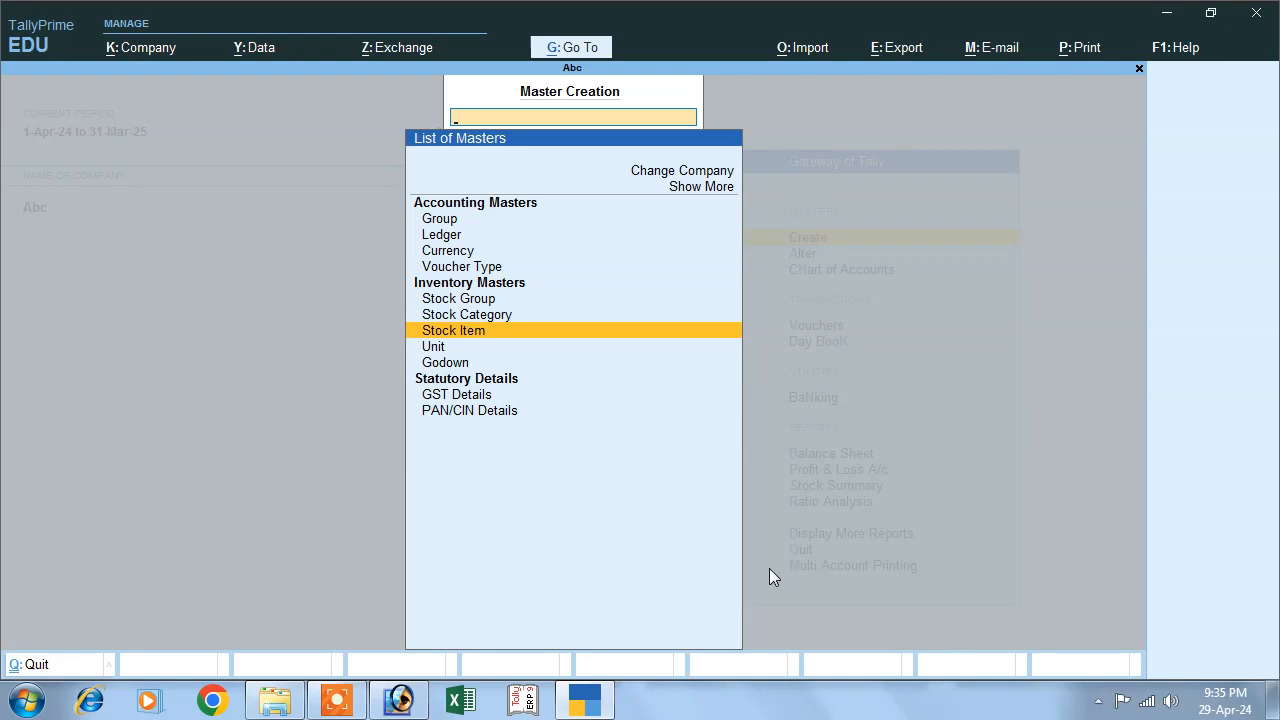
{"action": "key", "text": "Down"}
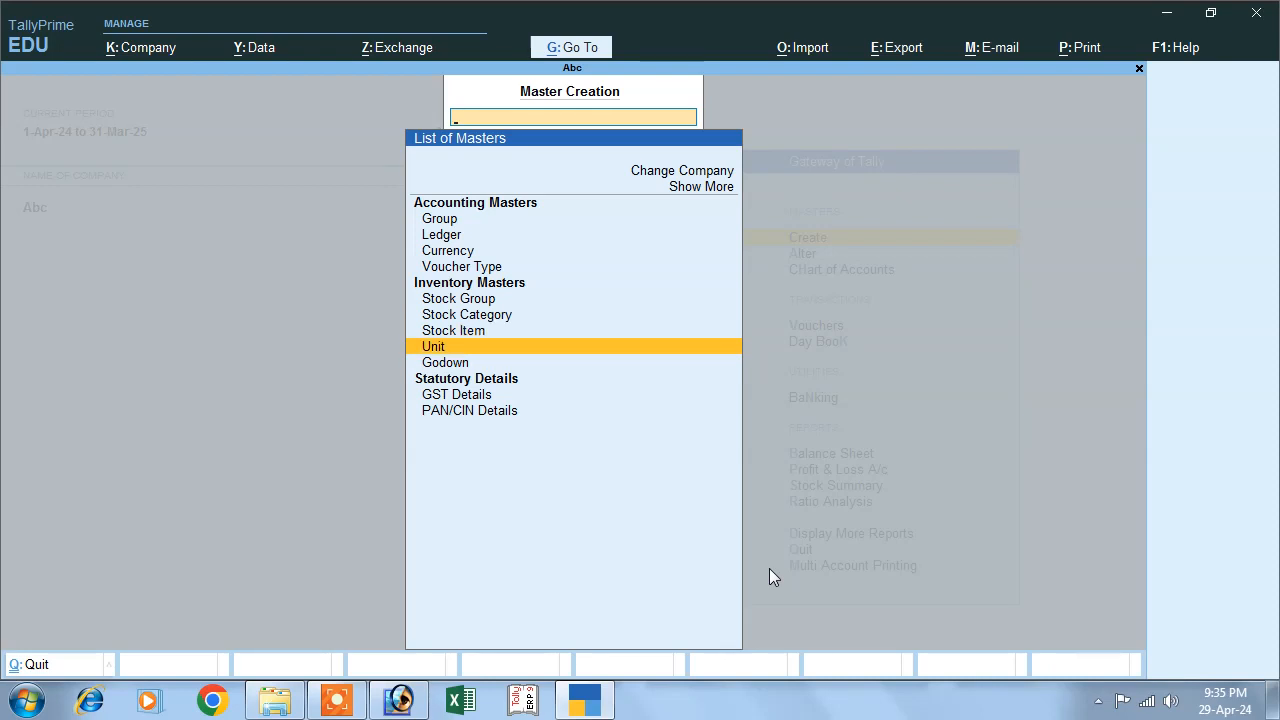
{"action": "key", "text": "Up"}
{"action": "key", "text": "Down"}
{"action": "key", "text": "Return"}
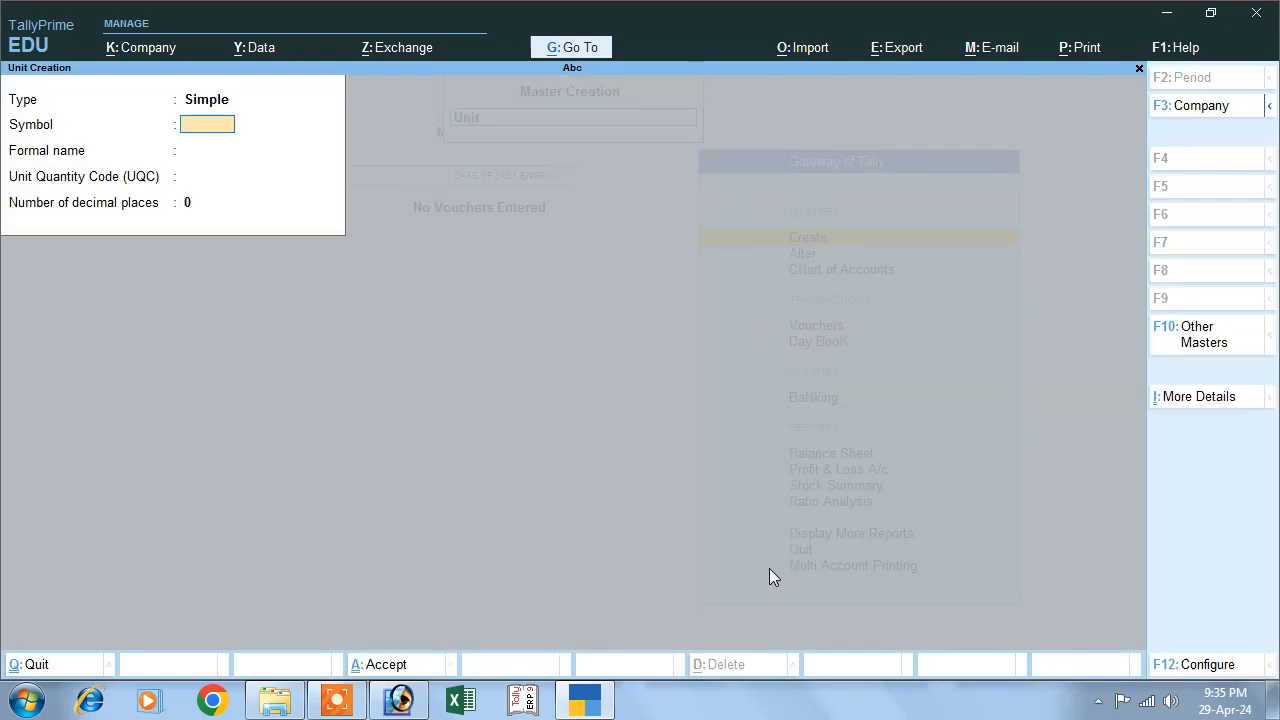
{"action": "type", "text": "pcs"}
{"action": "key", "text": "Return"}
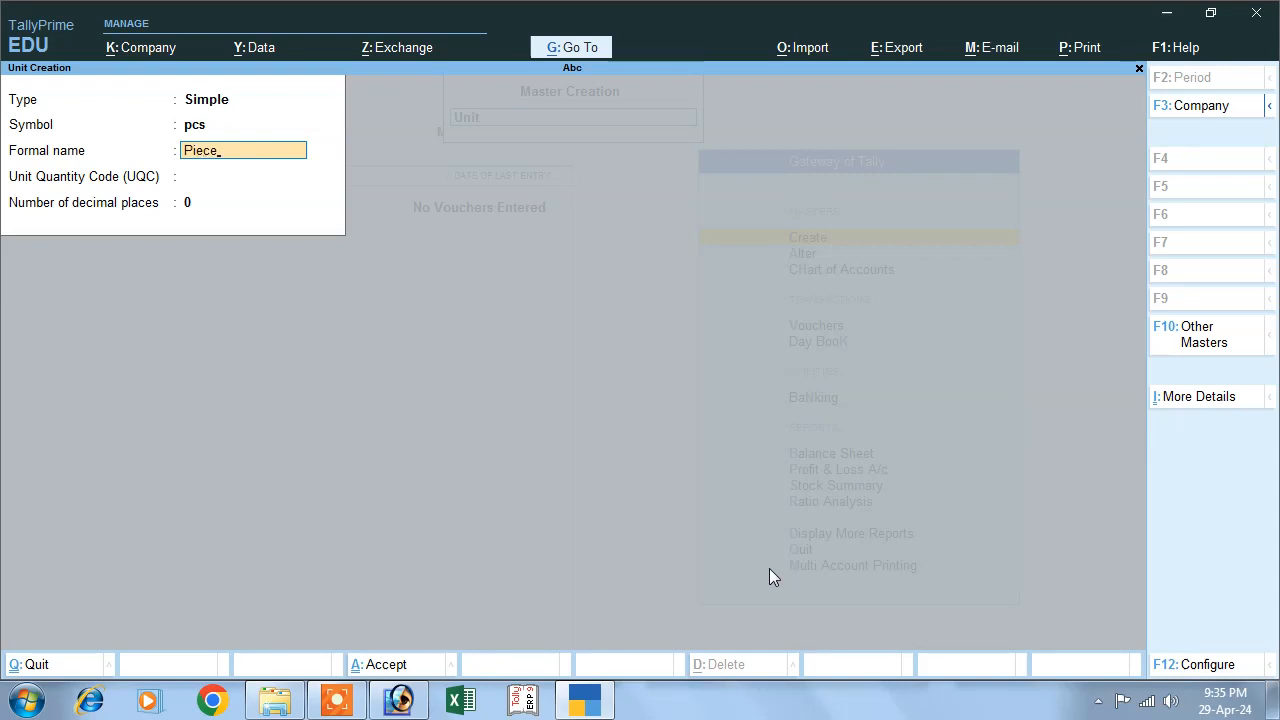
Step: Give the unit the formal name Pieces and the quantity code PCS-PIECES, save it and leave unit creation
{"action": "type", "text": "Pieces"}
{"action": "key", "text": "Return"}
{"action": "type", "text": "pc"}
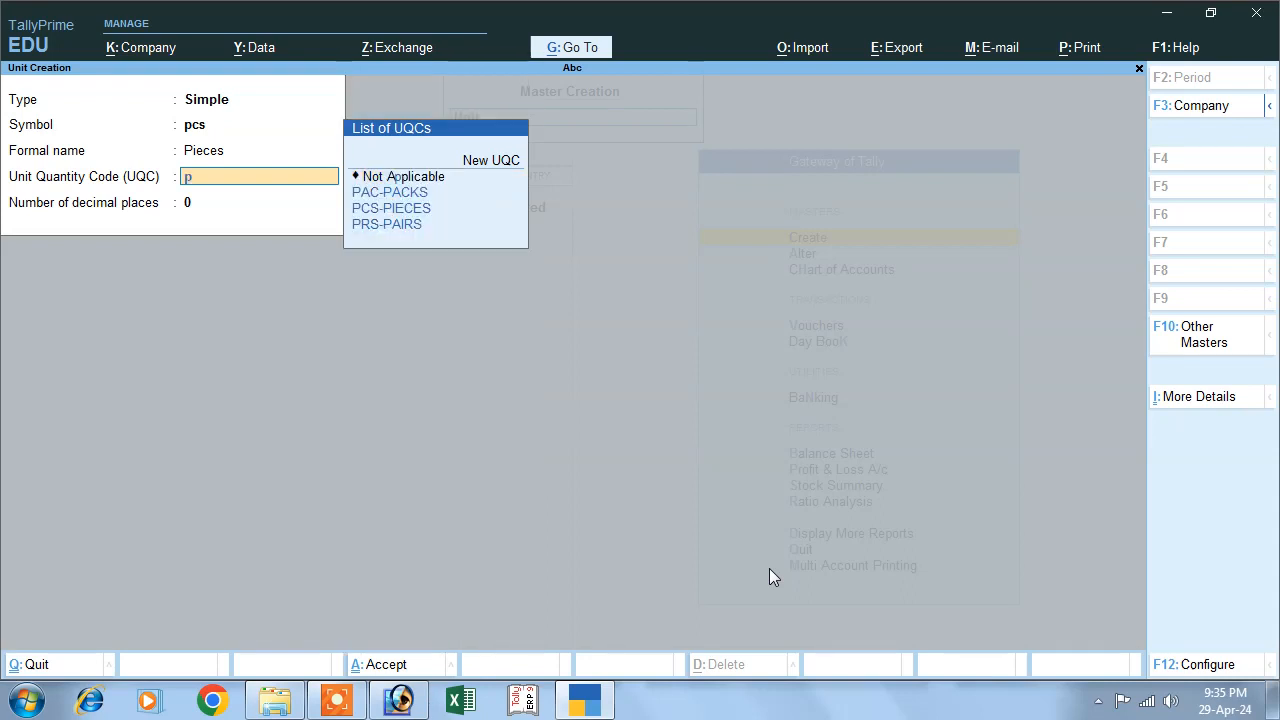
{"action": "key", "text": "Return"}
{"action": "key", "text": "Return"}
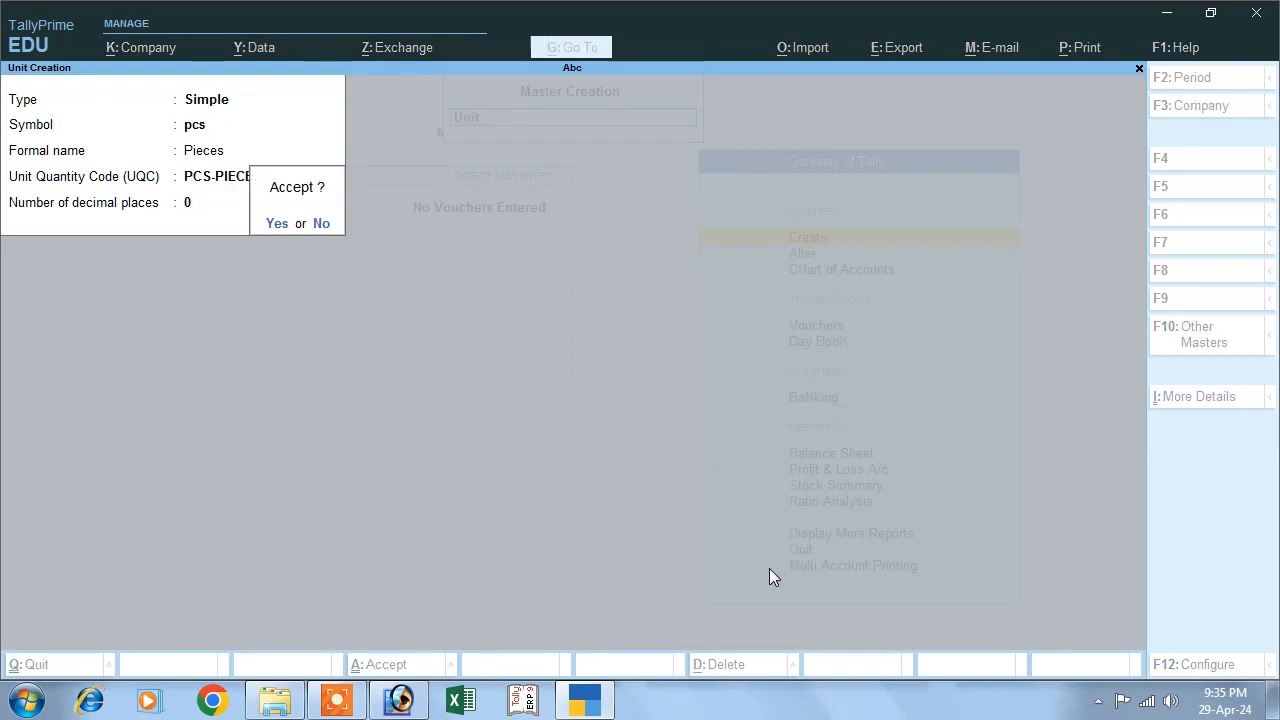
{"action": "key", "text": "Return"}
{"action": "key", "text": "Escape"}
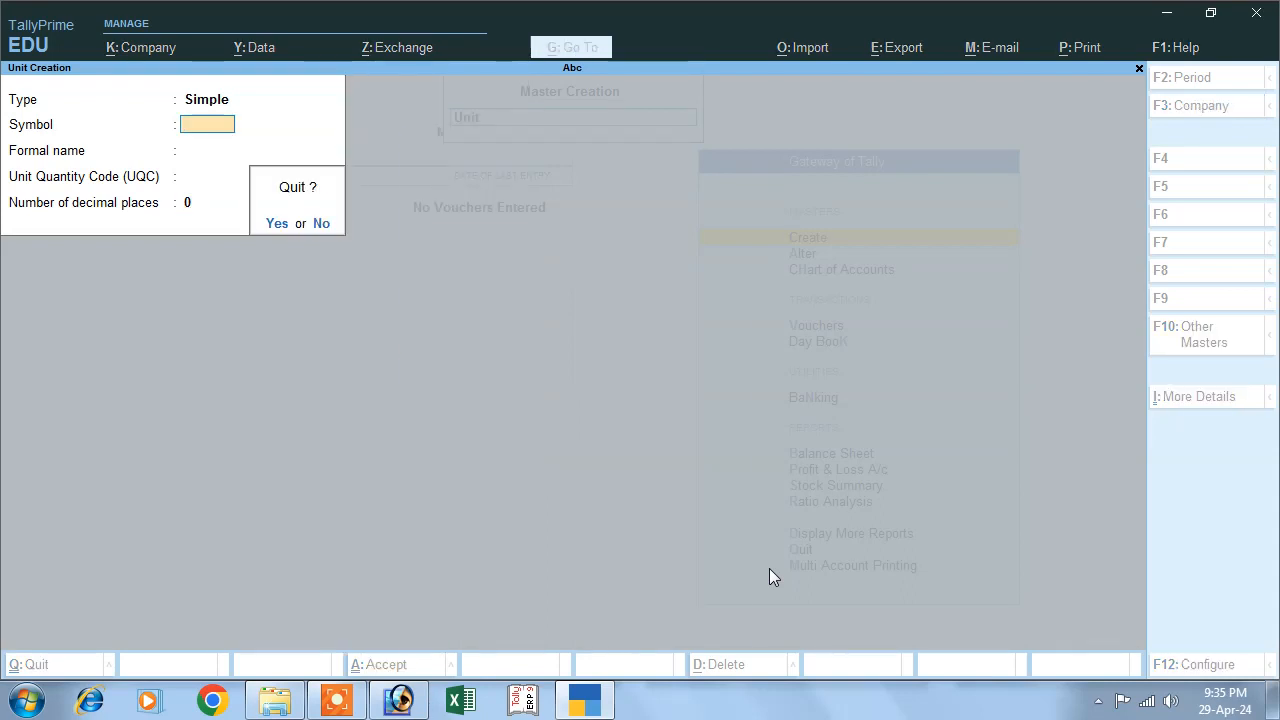
{"action": "key", "text": "Return"}
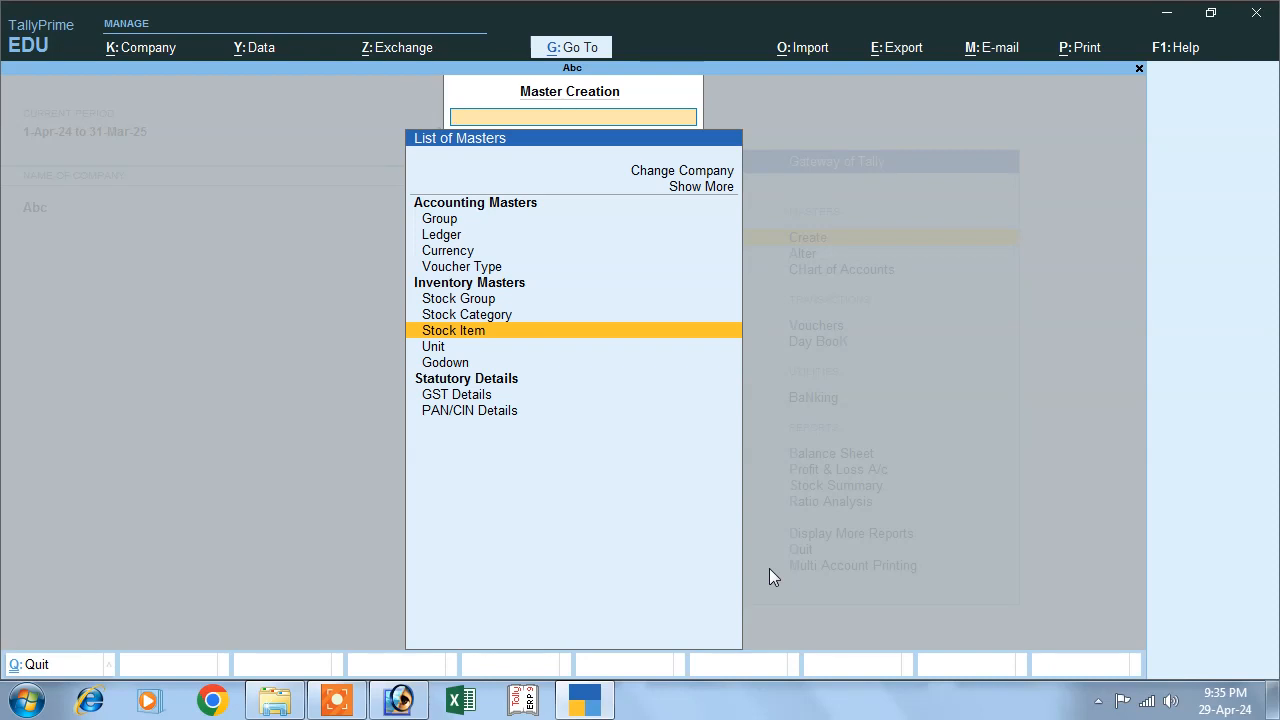
Step: Start a new stock item named Lux under Primary, with category Not Applicable and units pcs
{"action": "key", "text": "Return"}
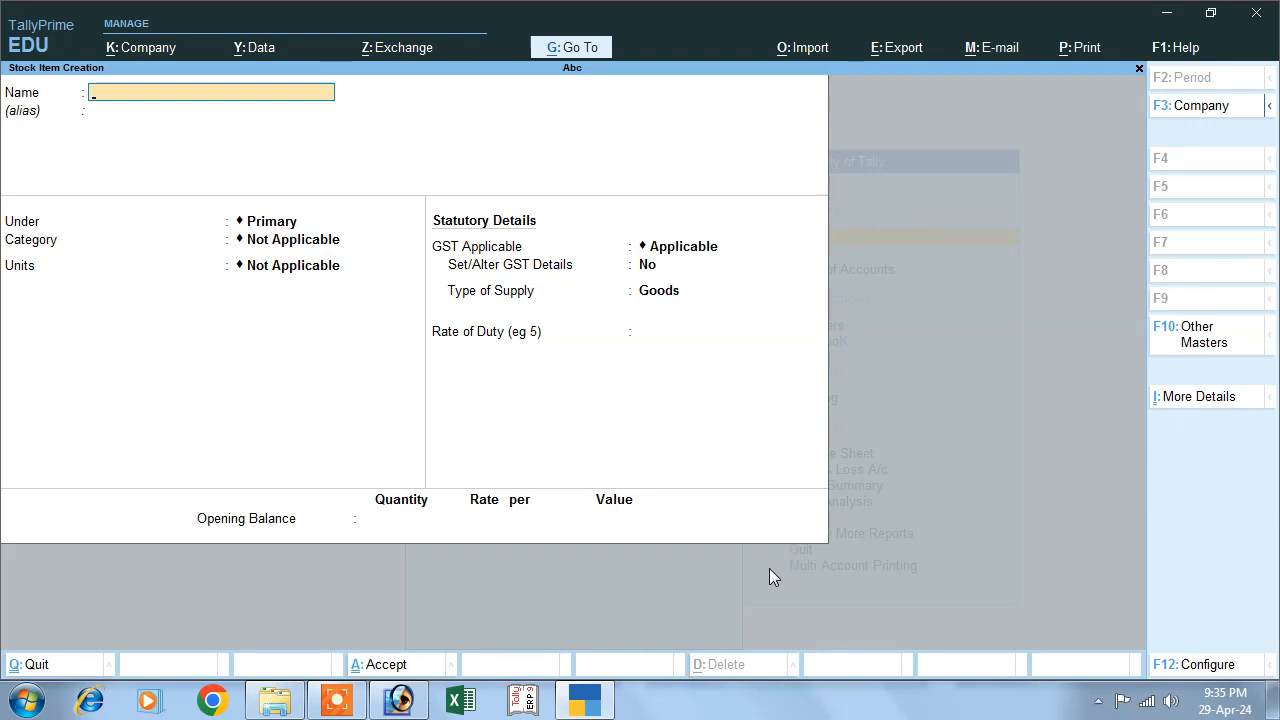
{"action": "type", "text": "Lux"}
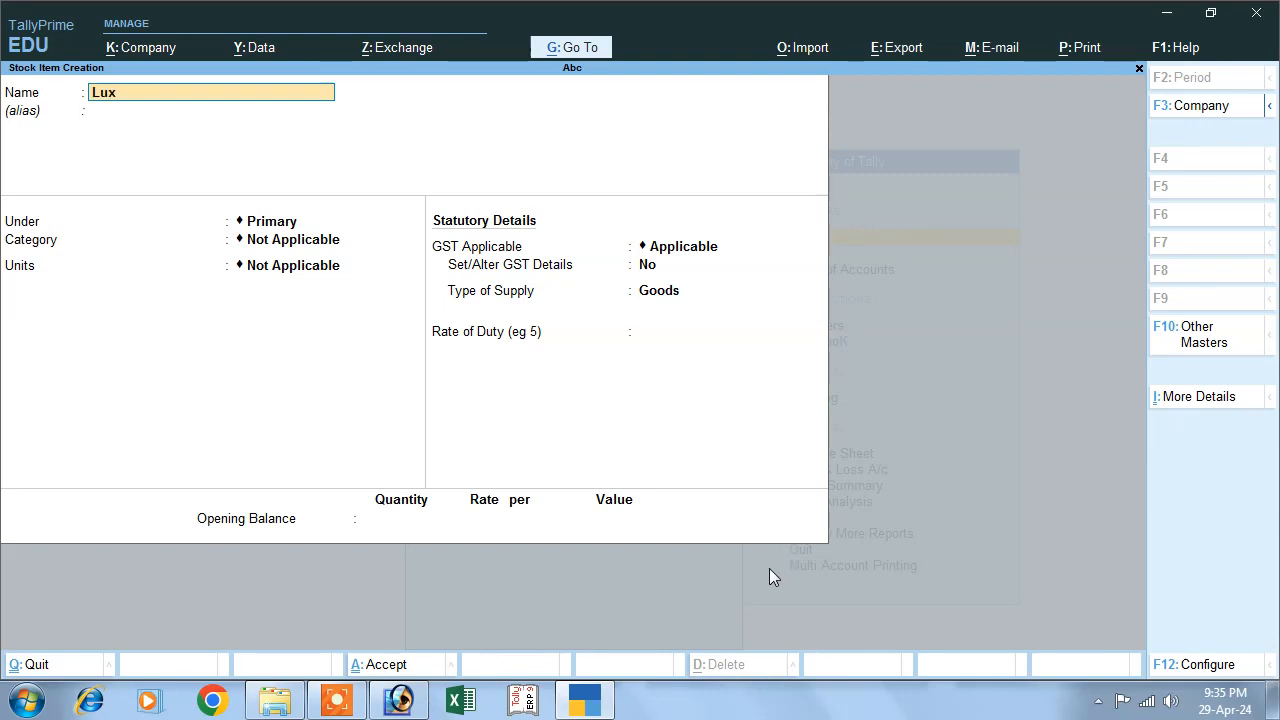
{"action": "key", "text": "Return"}
{"action": "key", "text": "Return"}
{"action": "key", "text": "Return"}
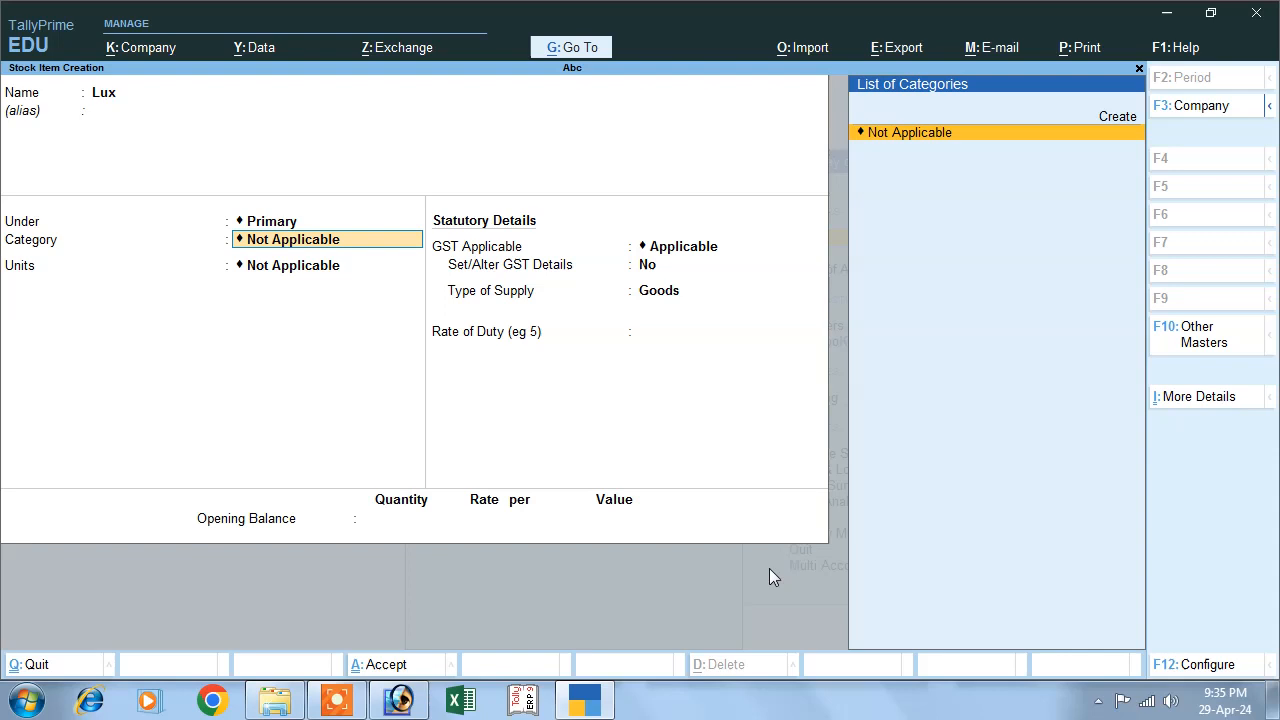
{"action": "key", "text": "Return"}
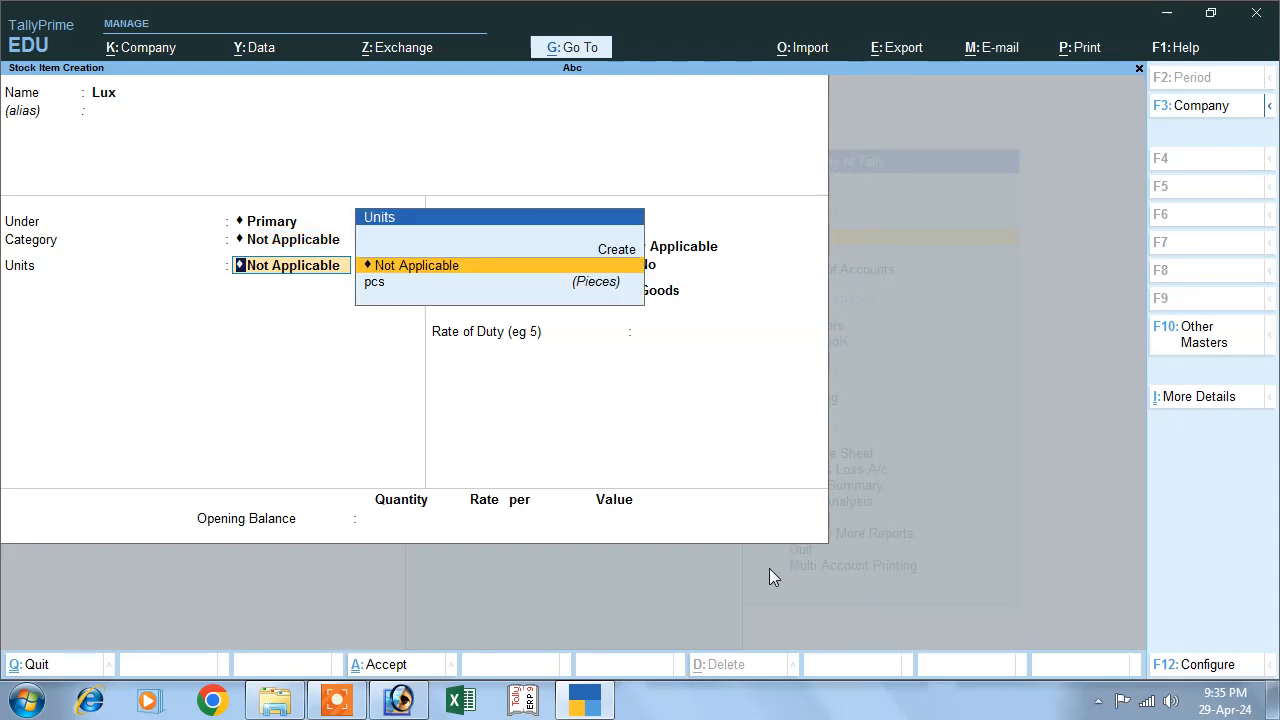
{"action": "key", "text": "Down"}
{"action": "key", "text": "Return"}
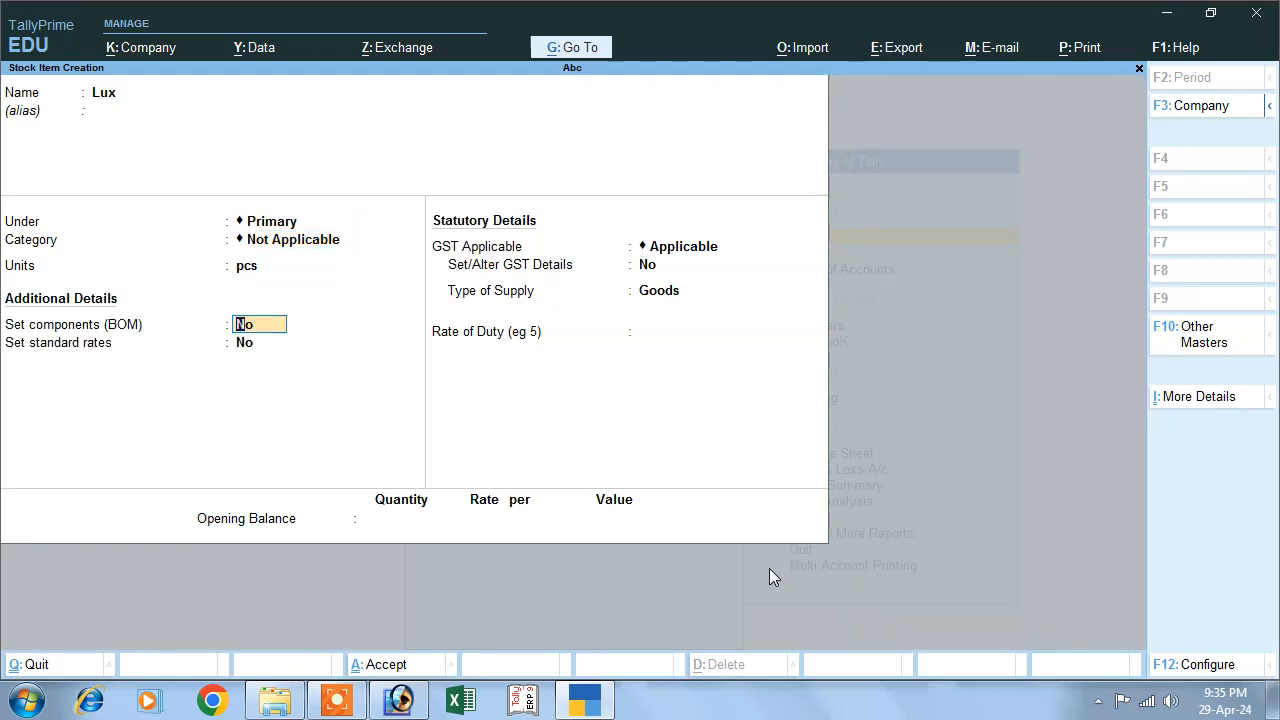
Step: Accept the Lux item's default additional and GST details without an opening balance, save it and return to the Gateway
{"action": "key", "text": "Return"}
{"action": "key", "text": "Return"}
{"action": "key", "text": "Return"}
{"action": "key", "text": "Return"}
{"action": "key", "text": "Return"}
{"action": "key", "text": "Return"}
{"action": "key", "text": "Return"}
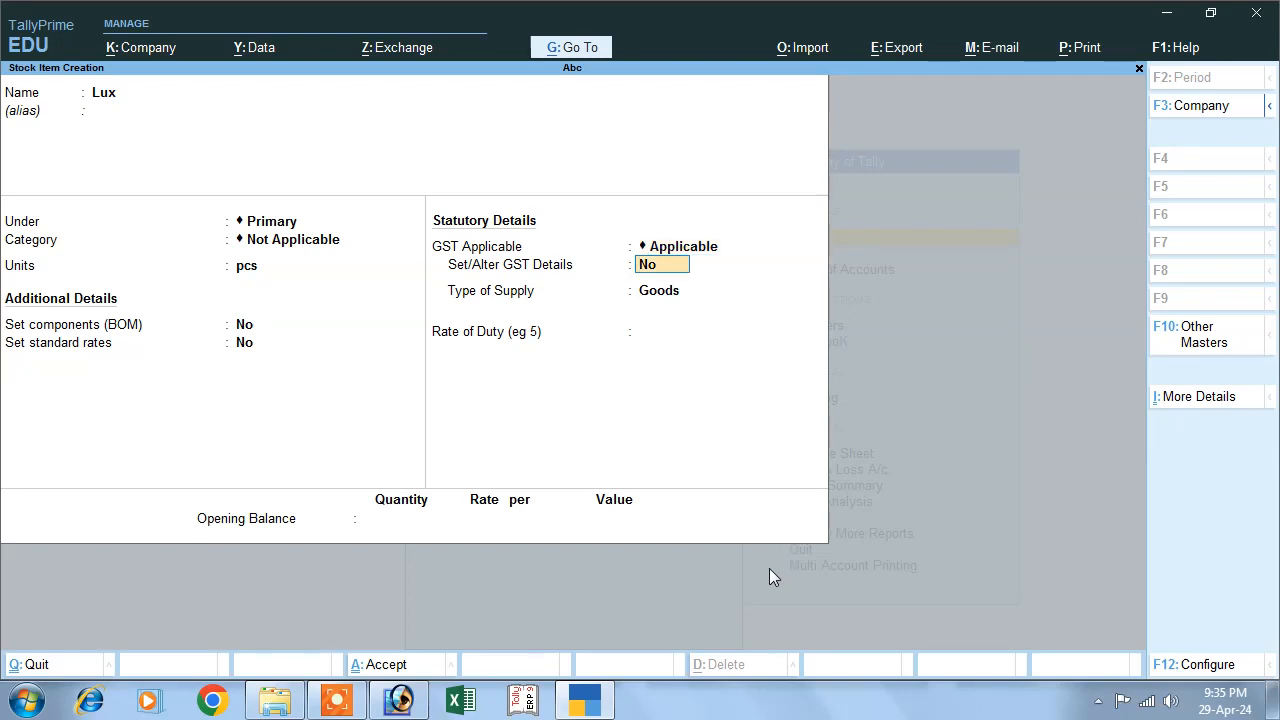
{"action": "key", "text": "Return"}
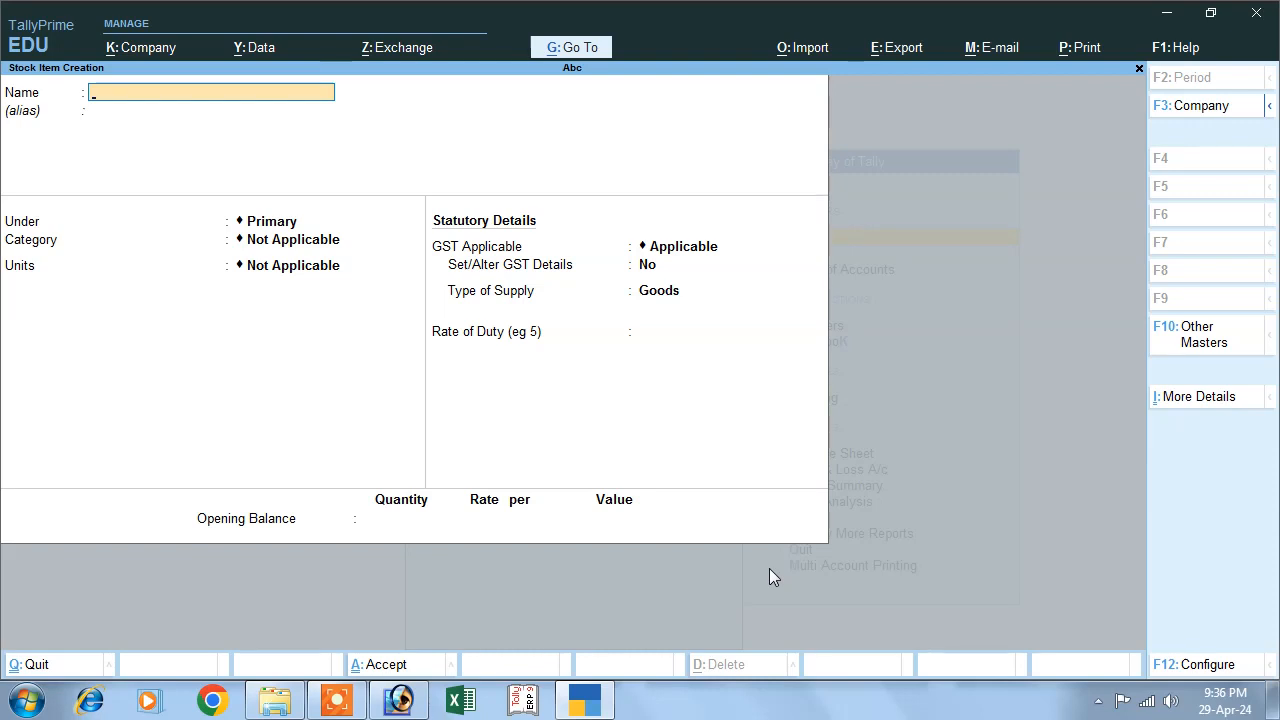
{"action": "key", "text": "Escape"}
{"action": "key", "text": "y"}
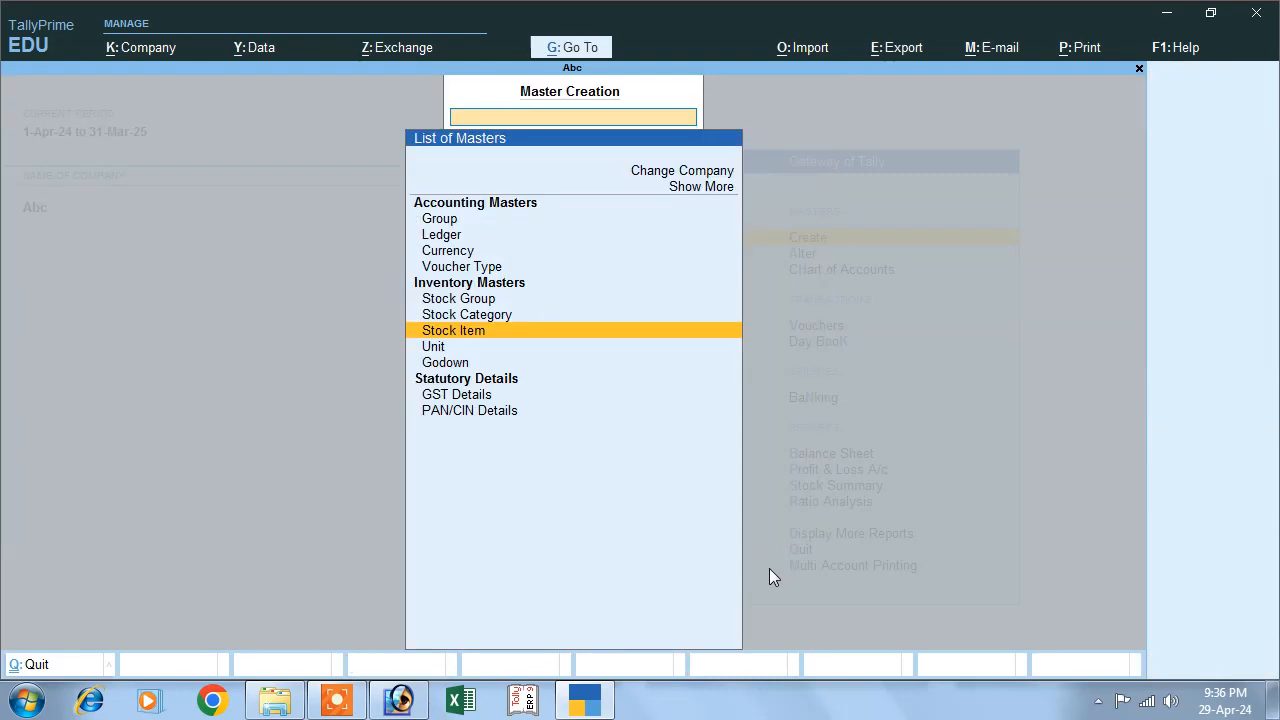
{"action": "key", "text": "Escape"}
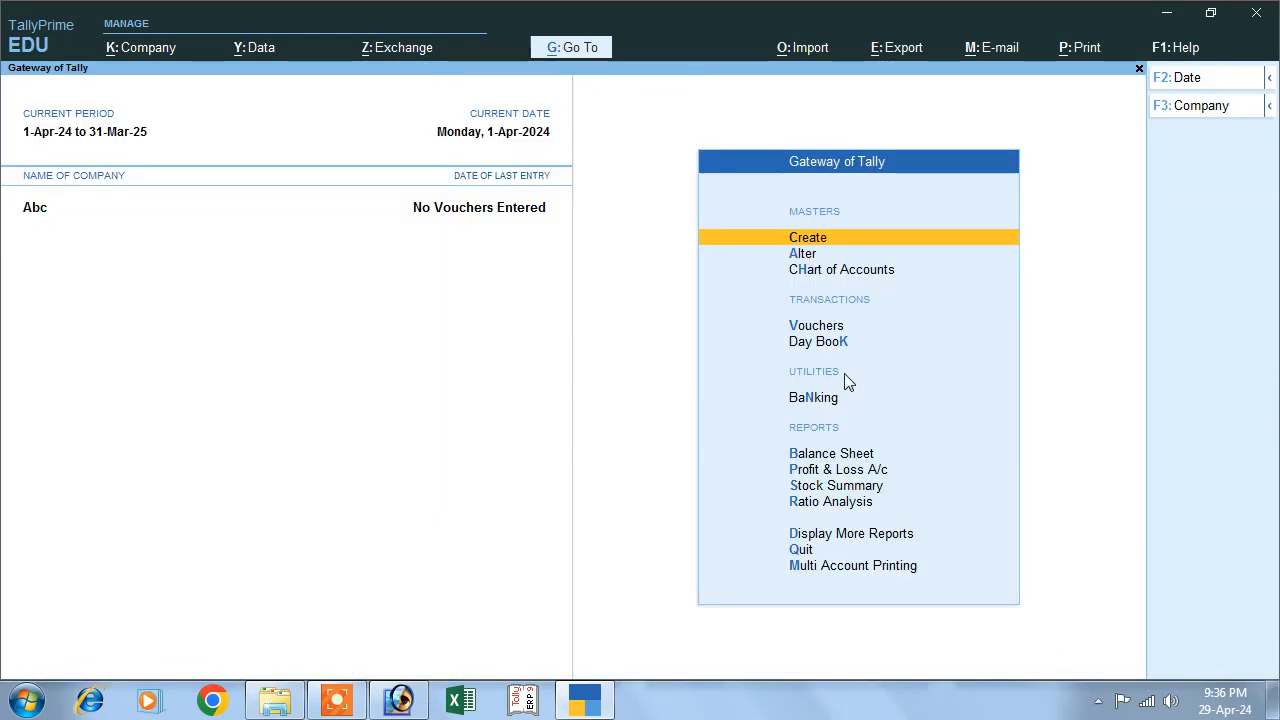
Step: Start a purchase voucher with party account Cash and purchase ledger Purchase, and select the stock item Lux
{"action": "left_click", "coordinate": [816, 325]}
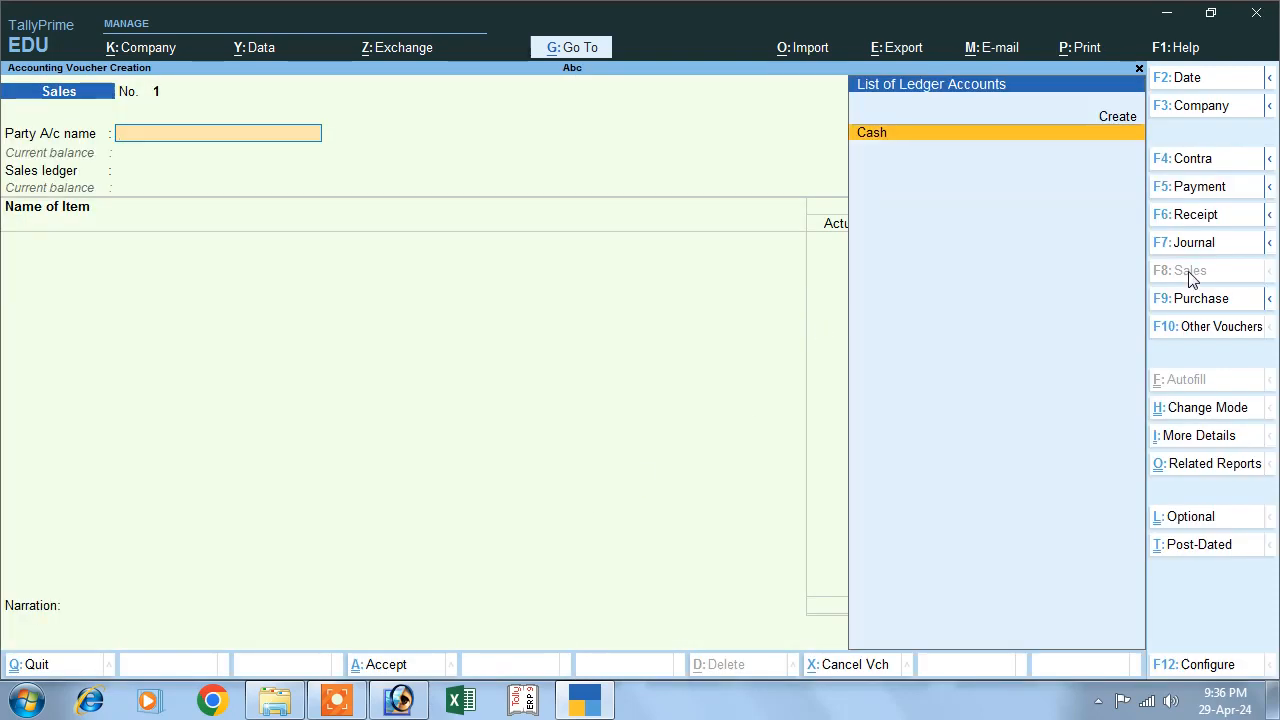
{"action": "left_click", "coordinate": [1195, 302]}
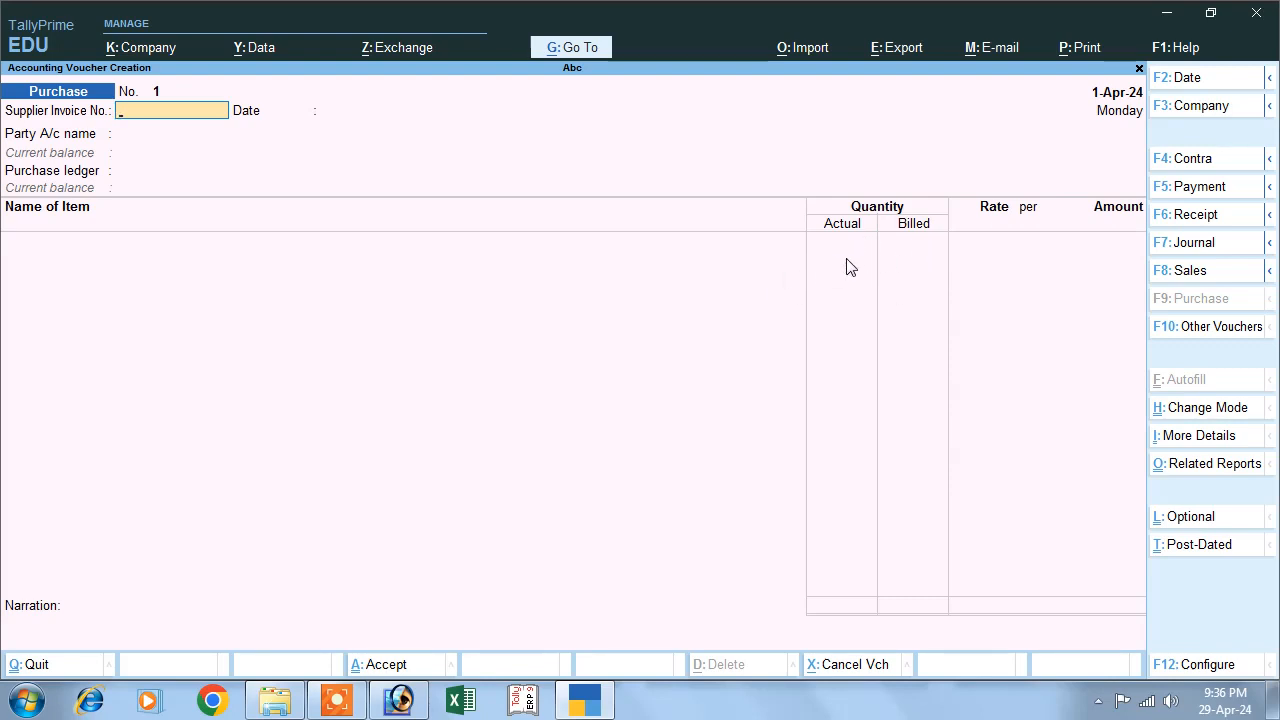
{"action": "left_click", "coordinate": [889, 259]}
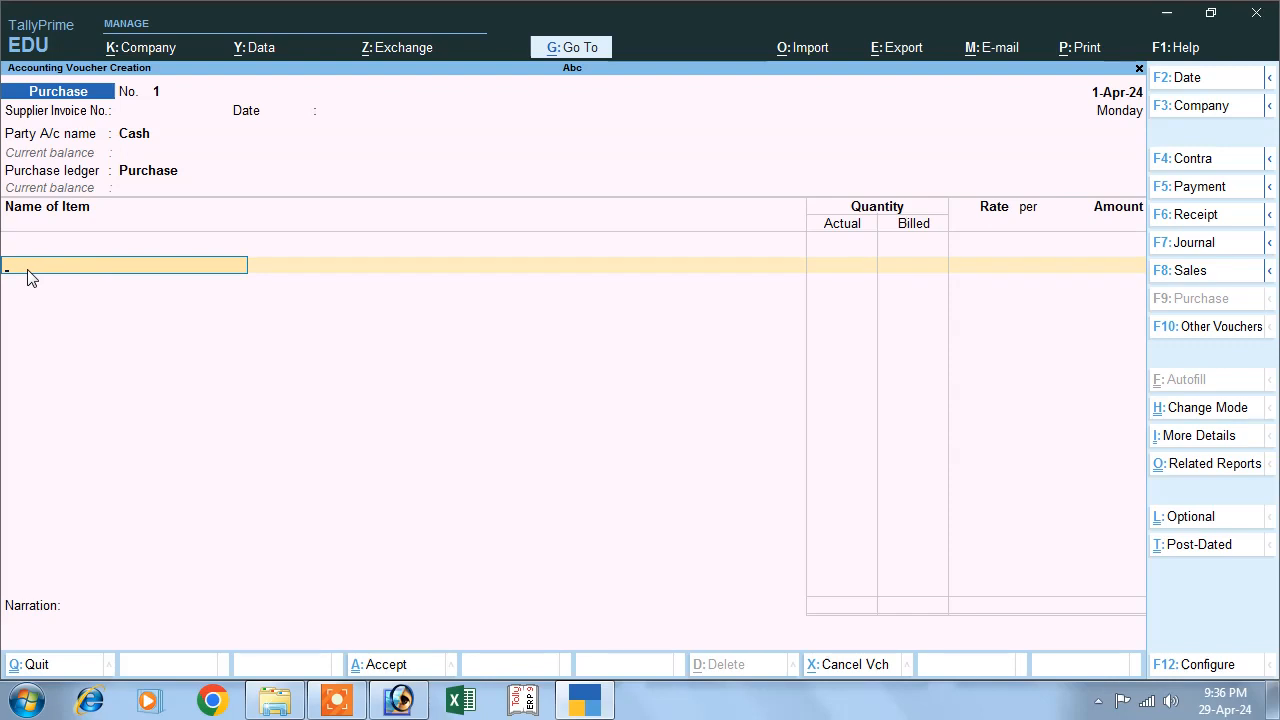
{"action": "type", "text": "Lu"}
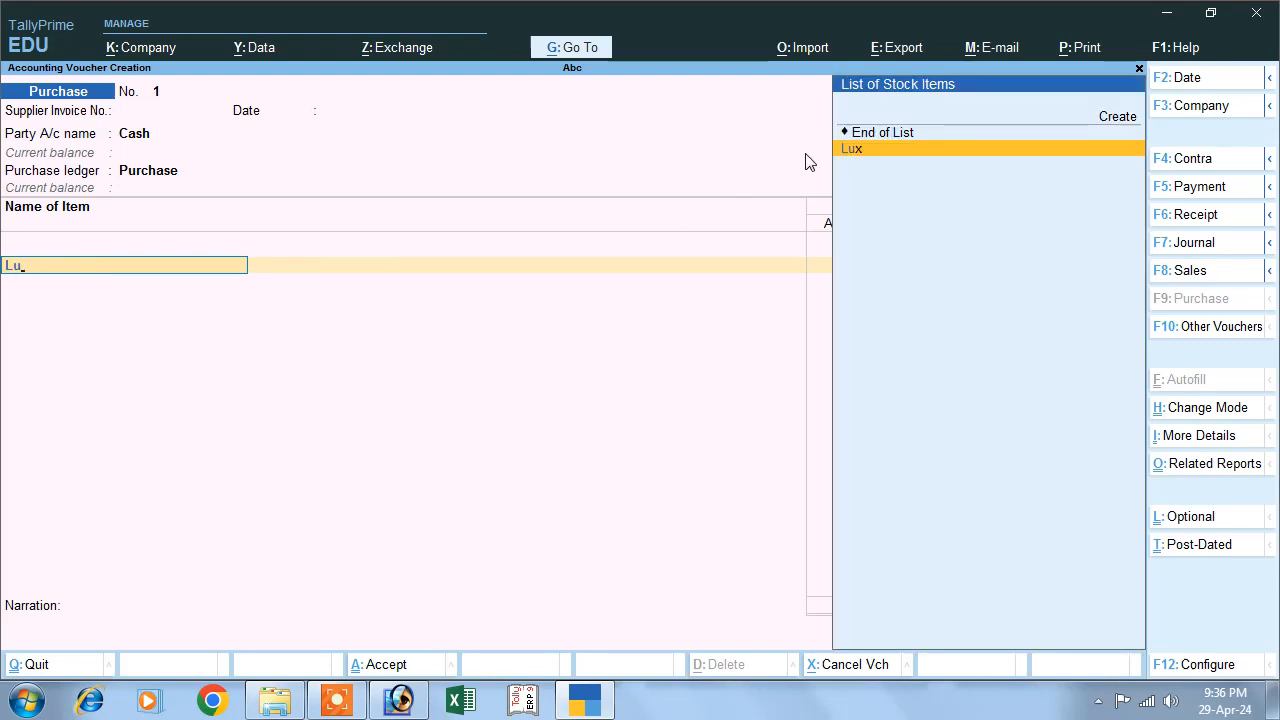
{"action": "left_click", "coordinate": [864, 153]}
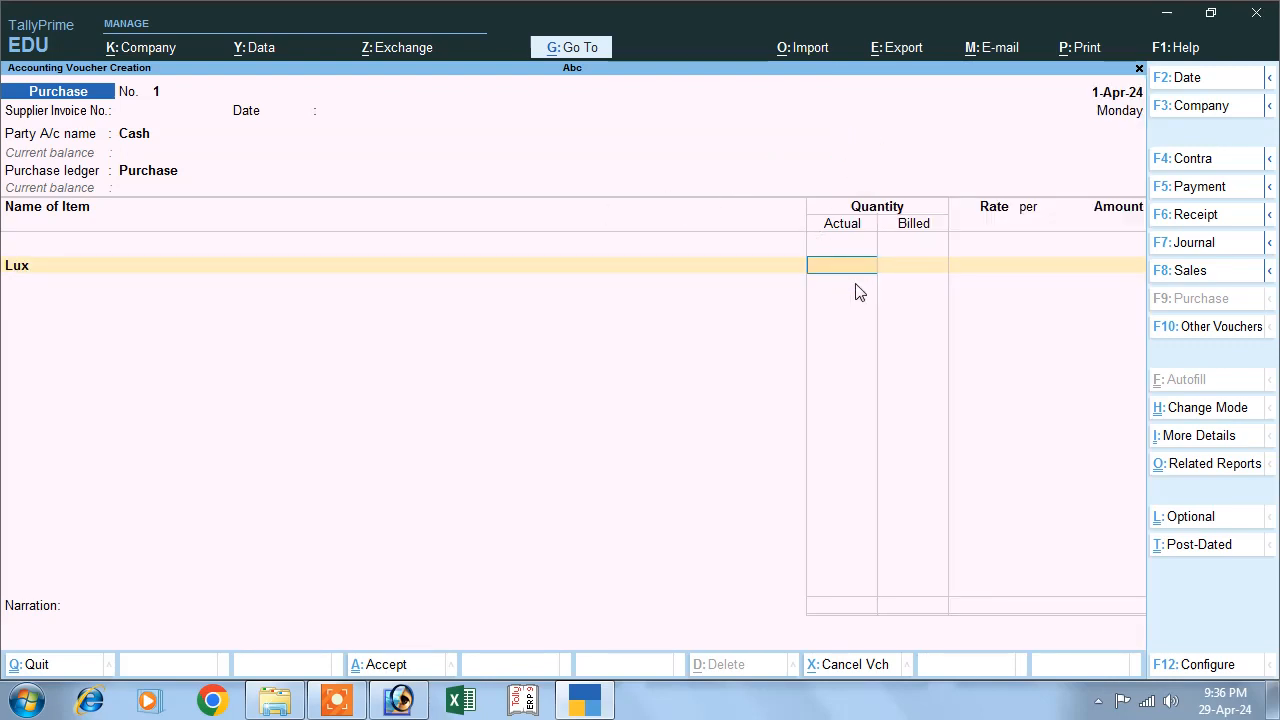
Step: Enter an actual quantity of 35 pcs, a billed quantity of 30 pcs and a rate of 60 for Lux
{"action": "type", "text": "35"}
{"action": "key", "text": "Return"}
{"action": "type", "text": "3"}
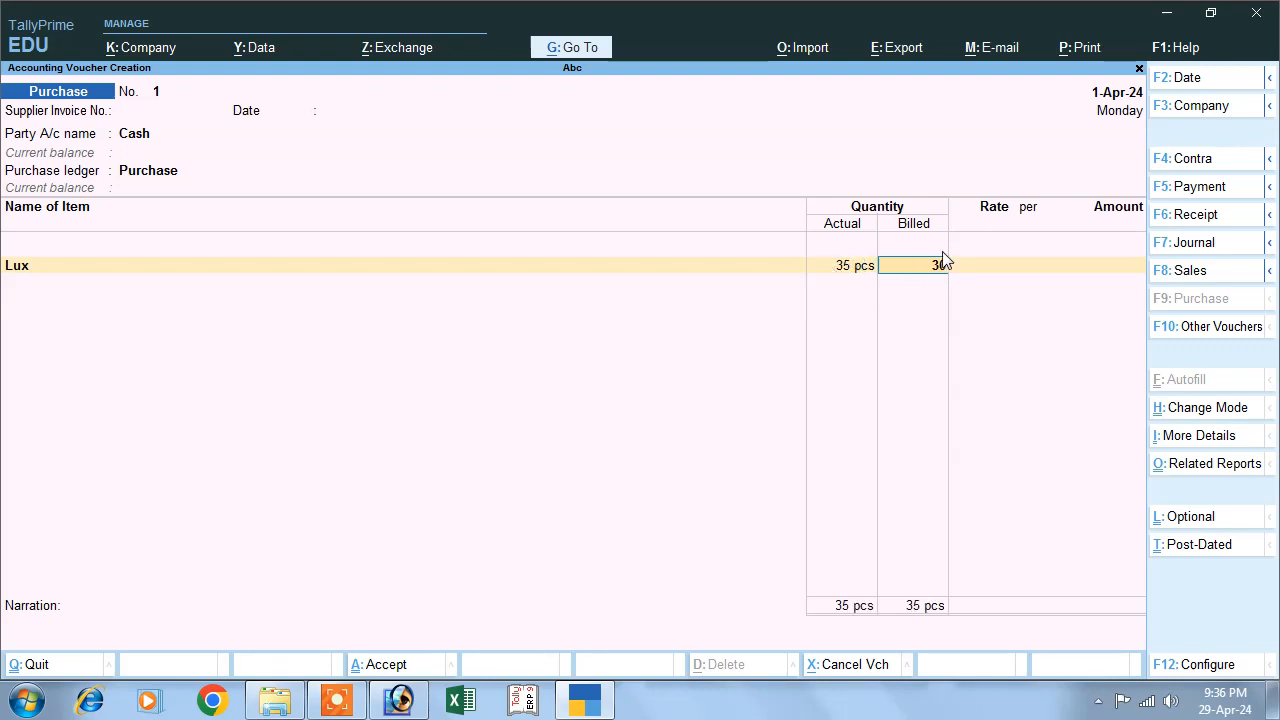
{"action": "key", "text": "Return"}
{"action": "key", "text": "Return"}
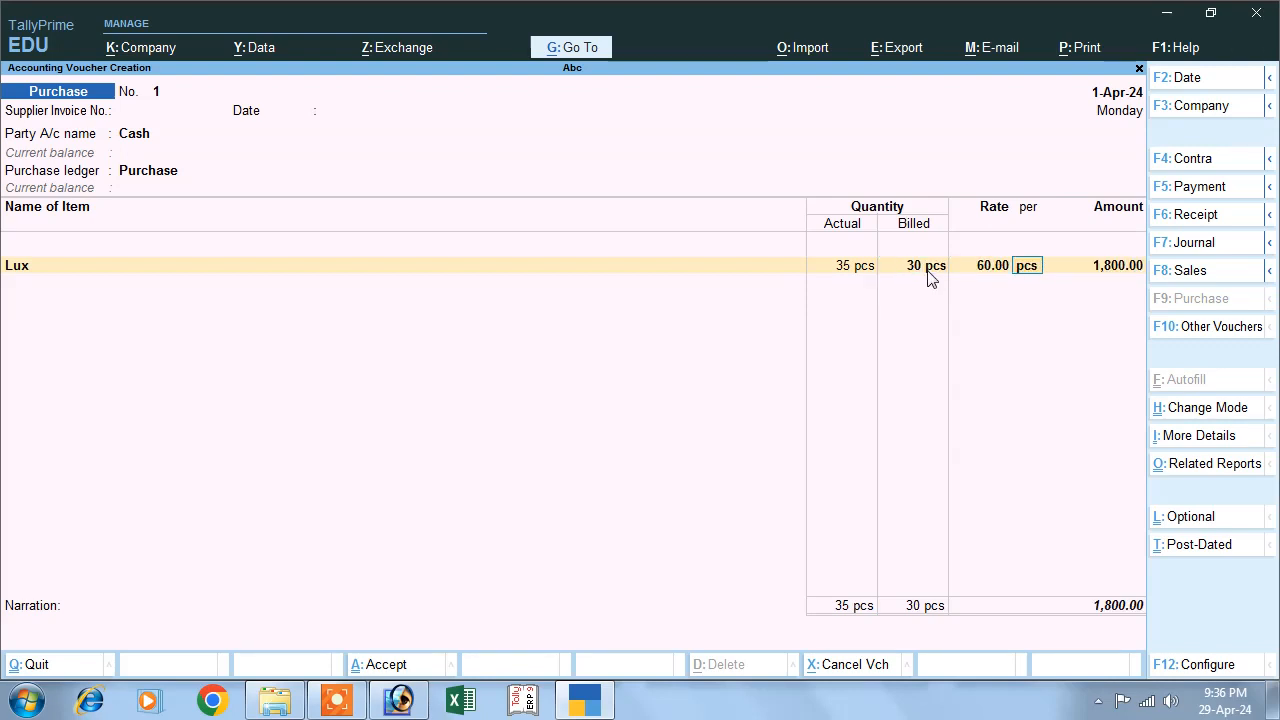
Step: End the item list, leave the narration empty and save the purchase voucher
{"action": "key", "text": "Return"}
{"action": "key", "text": "Return"}
{"action": "key", "text": "Return"}
{"action": "key", "text": "Return"}
{"action": "key", "text": "Return"}
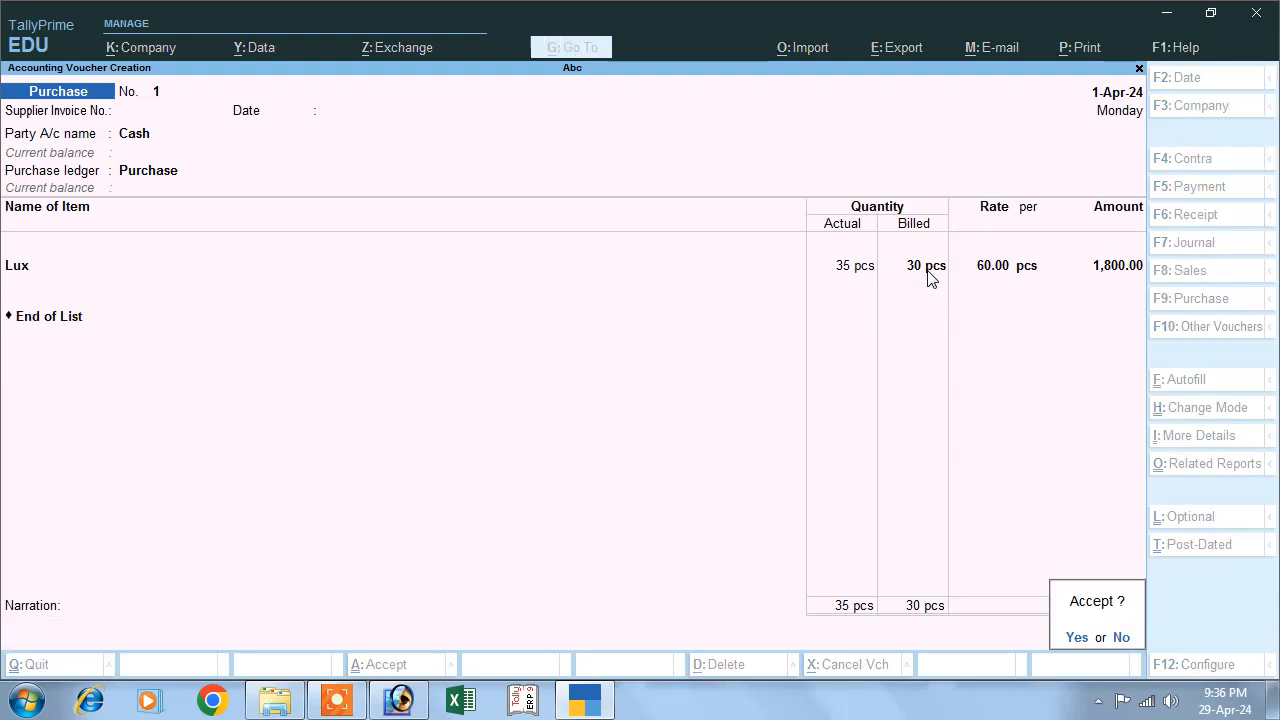
{"action": "key", "text": "Return"}
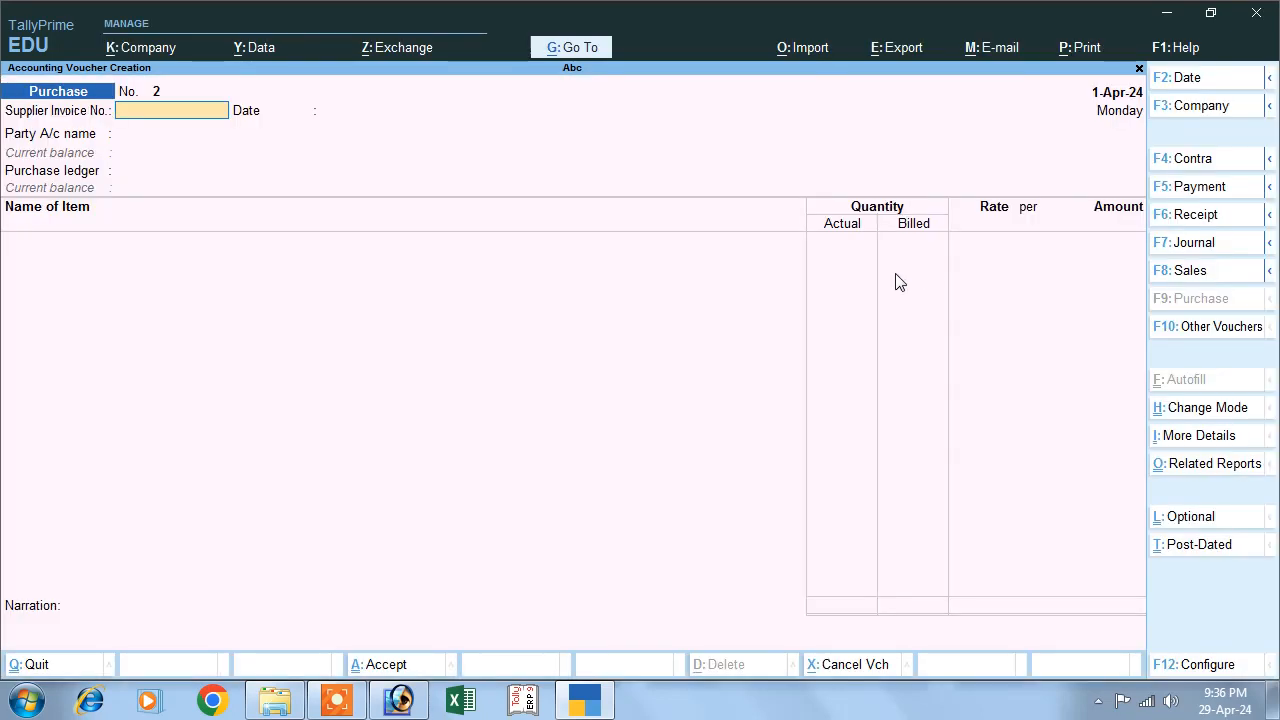
Step: Start a sales voucher with party account Cash, default party details and sales ledger Sales
{"action": "left_click", "coordinate": [1172, 278]}
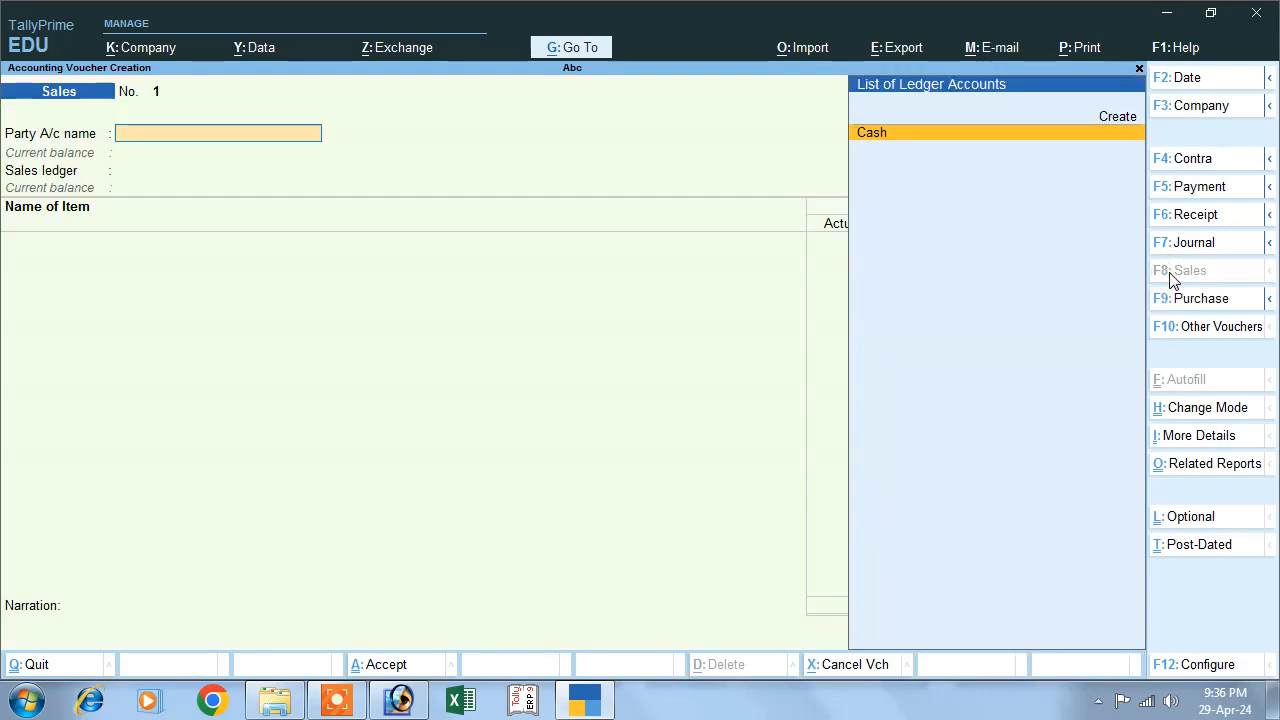
{"action": "key", "text": "Return"}
{"action": "key", "text": "Return"}
{"action": "key", "text": "Return"}
{"action": "key", "text": "Return"}
{"action": "key", "text": "Return"}
{"action": "key", "text": "Return"}
{"action": "key", "text": "Return"}
{"action": "key", "text": "Return"}
{"action": "key", "text": "Return"}
{"action": "key", "text": "Return"}
{"action": "key", "text": "Return"}
{"action": "key", "text": "Return"}
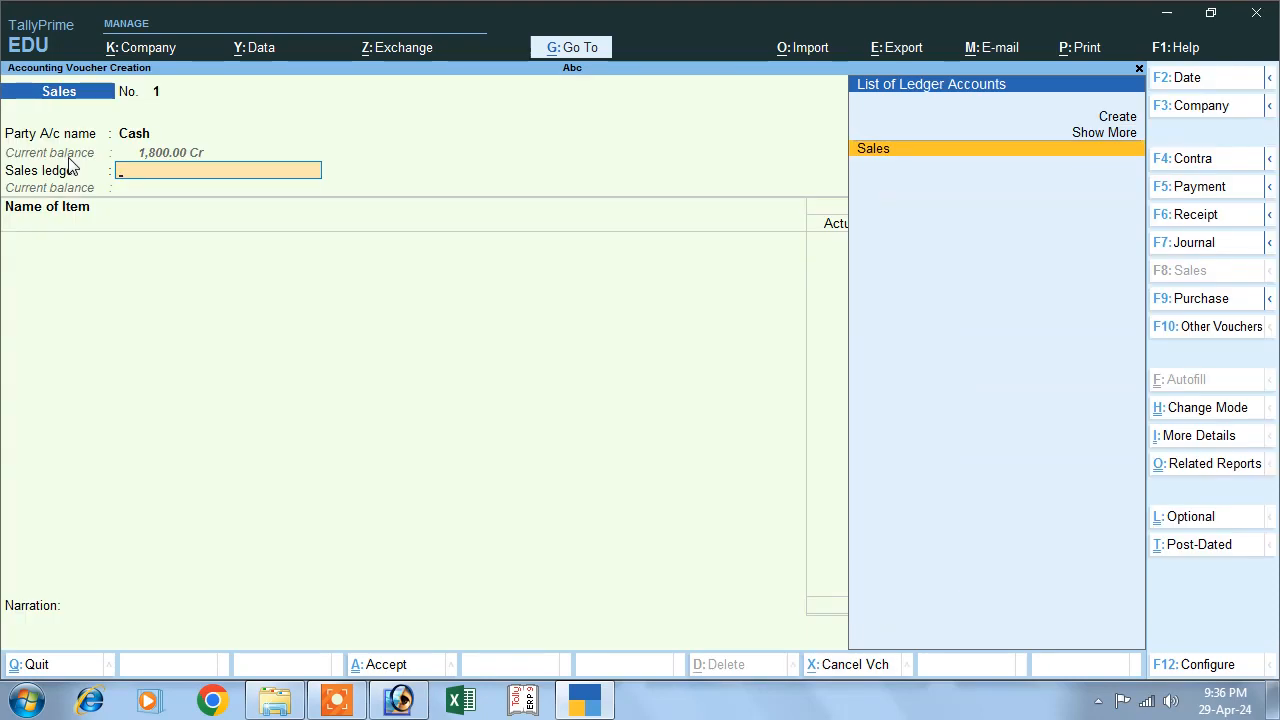
{"action": "key", "text": "Return"}
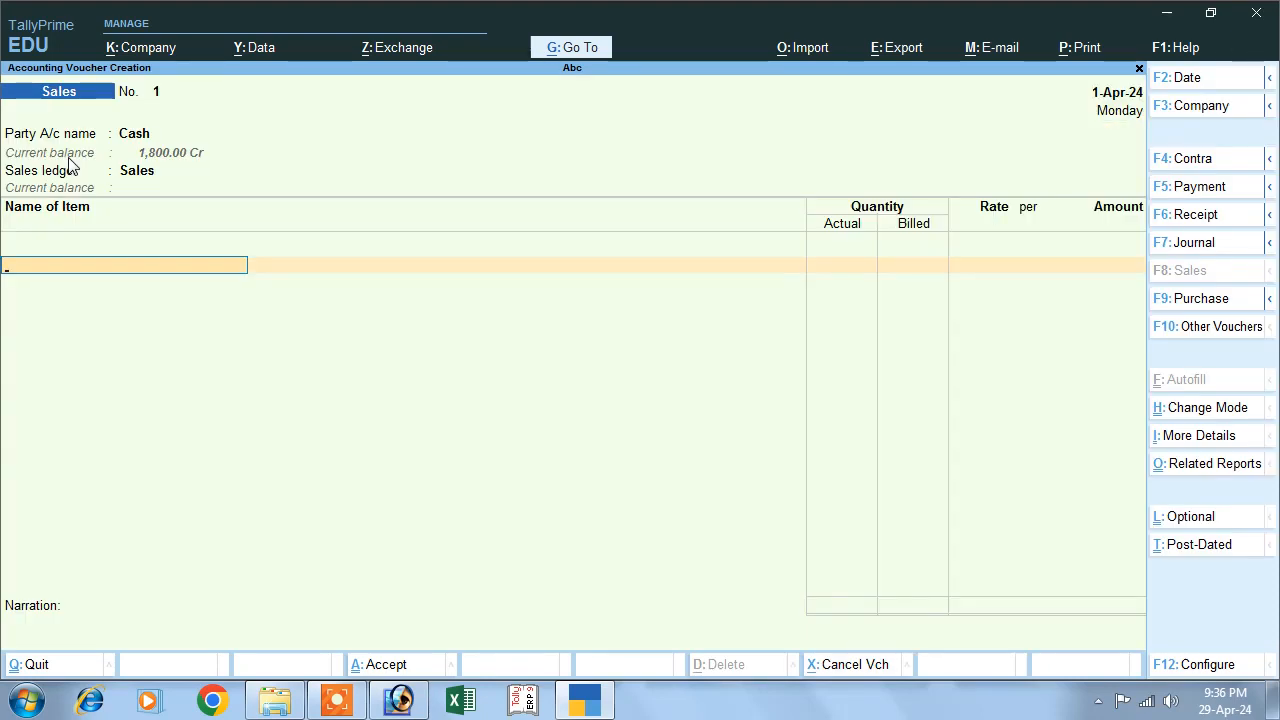
Step: Add Lux to the sales voucher with an actual quantity of 35 pcs, a billed quantity of 30 pcs and a rate of 90
{"action": "type", "text": "L"}
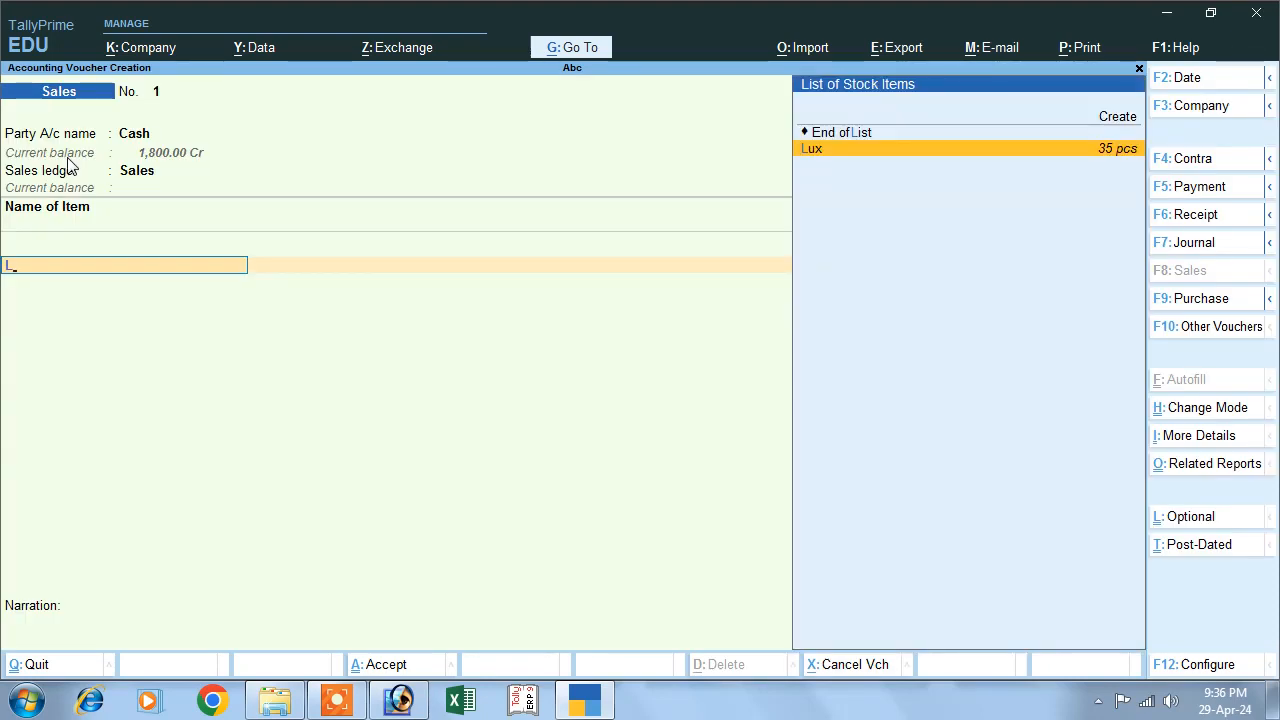
{"action": "key", "text": "Return"}
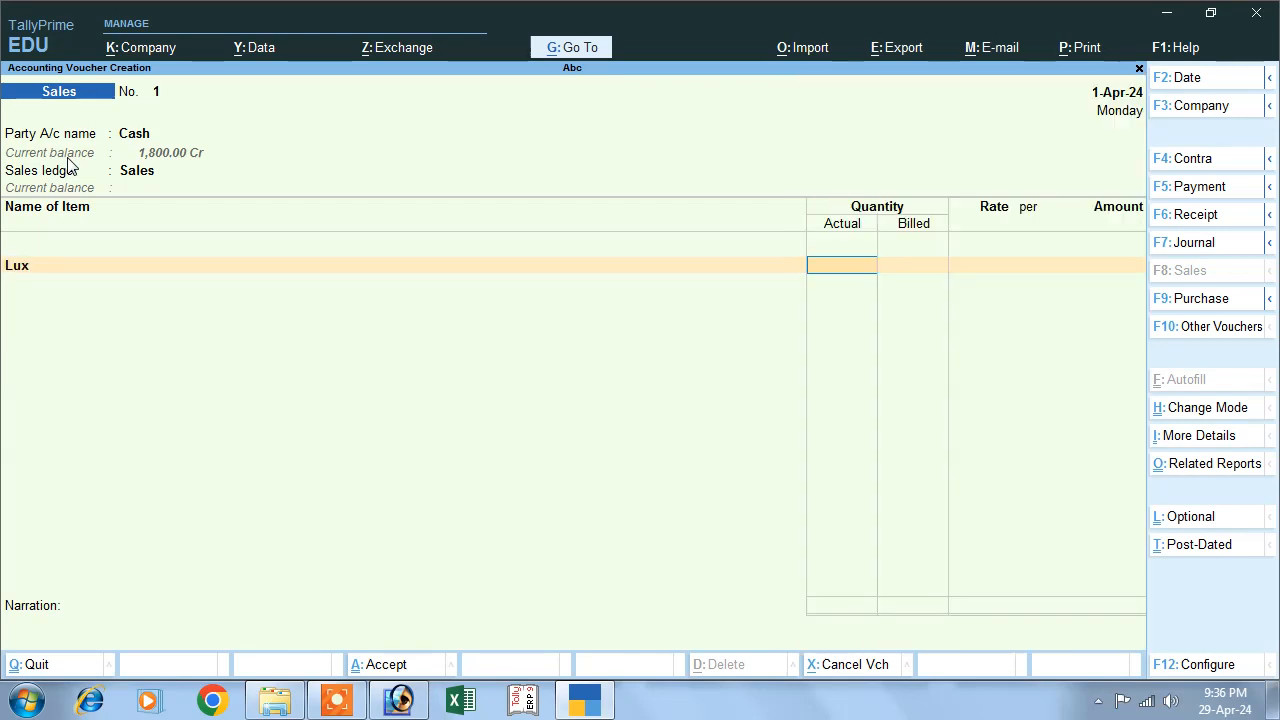
{"action": "type", "text": "35"}
{"action": "key", "text": "Return"}
{"action": "type", "text": "30"}
{"action": "key", "text": "Return"}
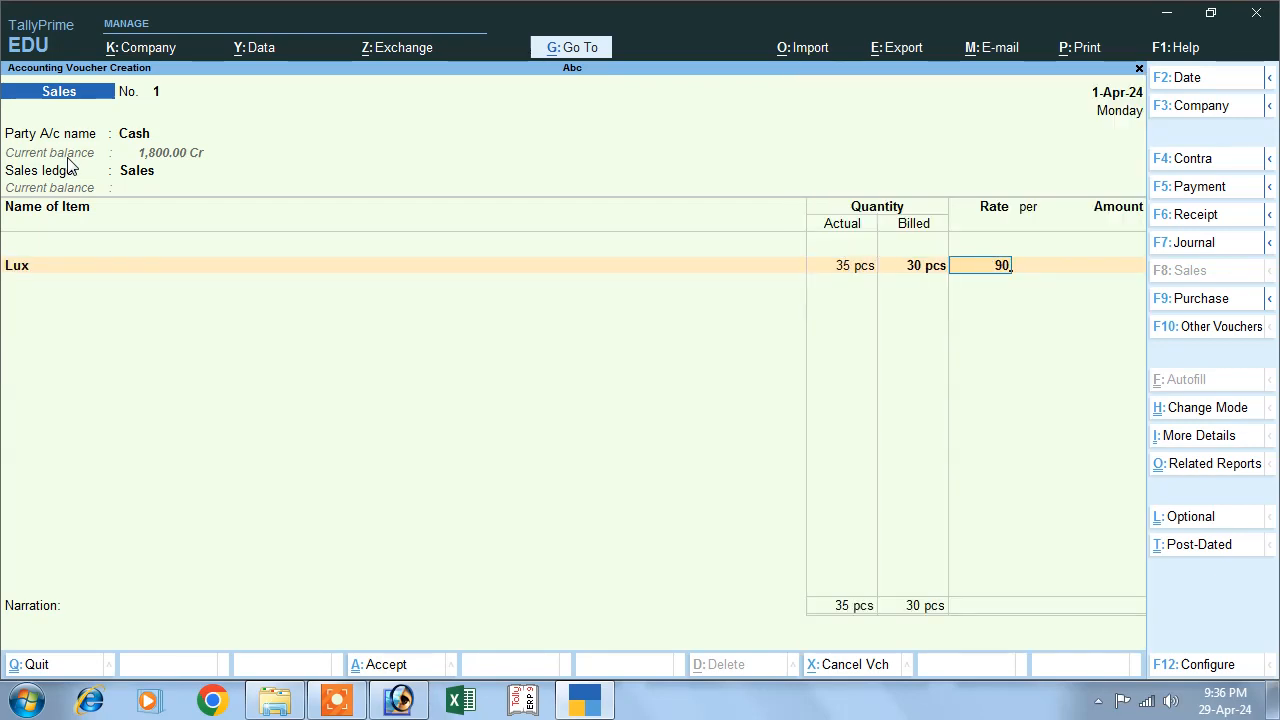
{"action": "key", "text": "Return"}
Step: End the item list, leave the narration empty and save the sales voucher
{"action": "key", "text": "Return"}
{"action": "key", "text": "Return"}
{"action": "key", "text": "Return"}
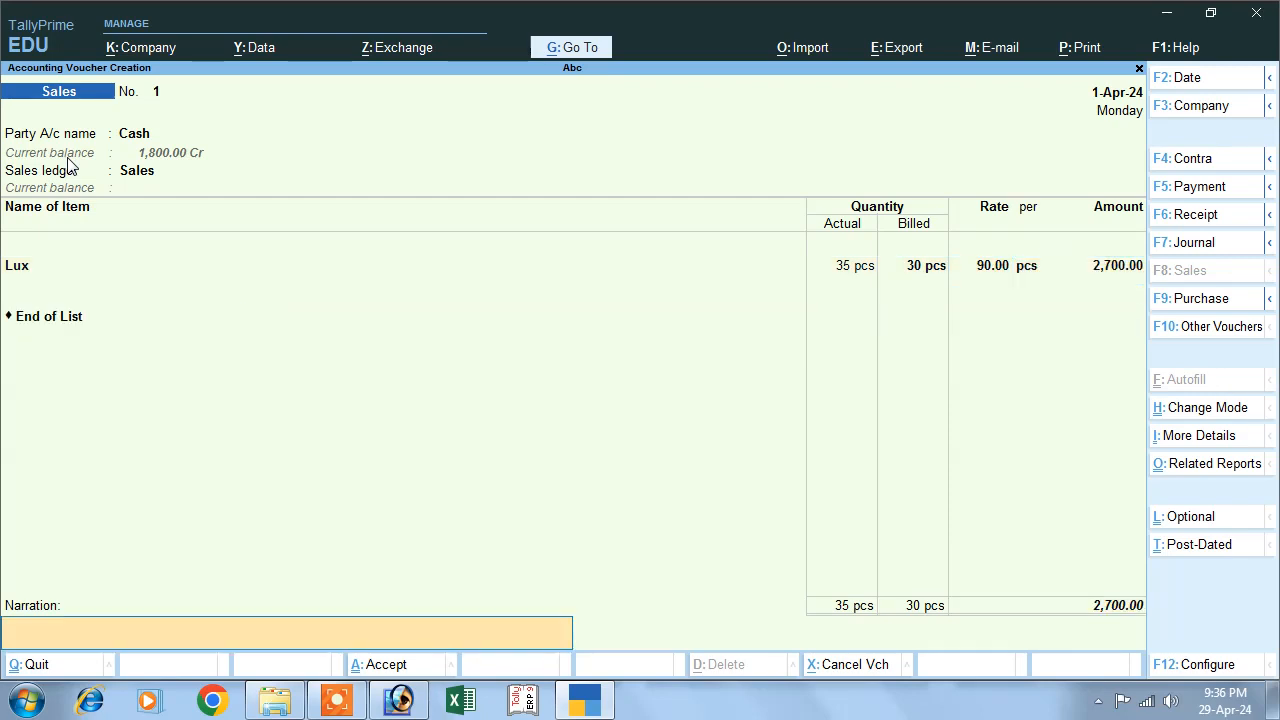
{"action": "key", "text": "Return"}
{"action": "key", "text": "Return"}
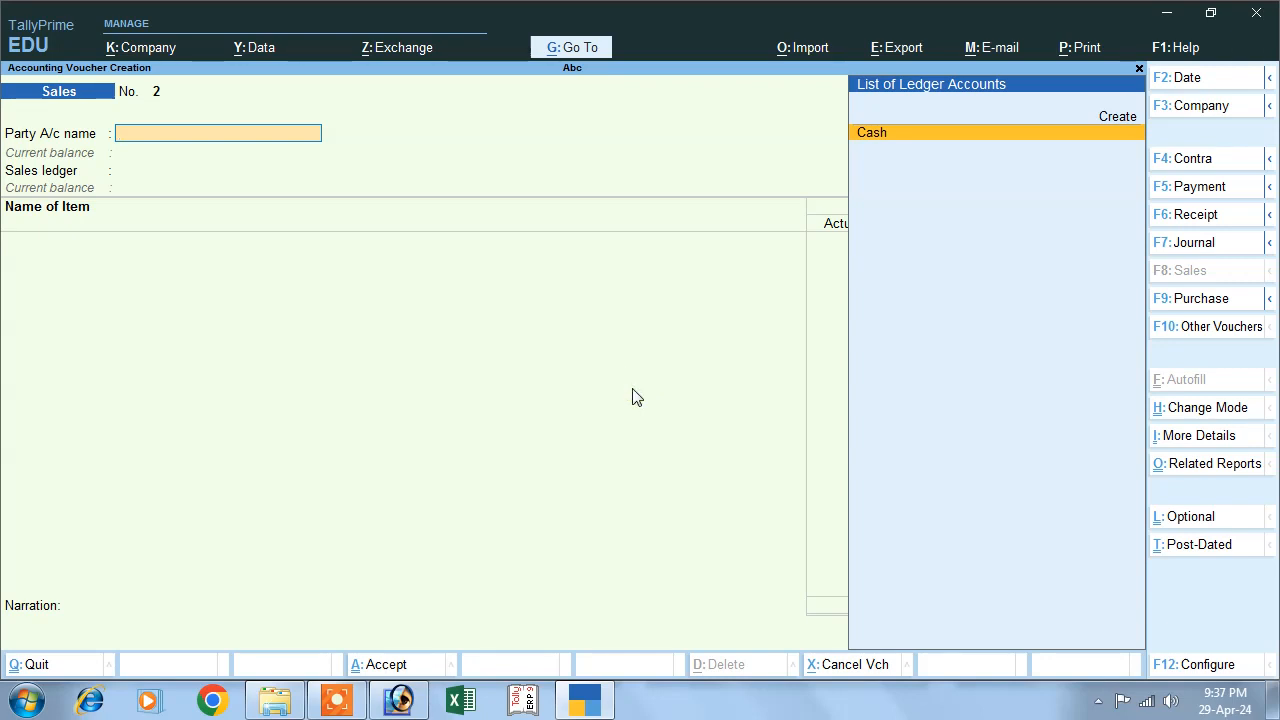
Step: Set the company feature for separate Actual and Billed Quantity columns in invoices to No and save the features
{"action": "left_click", "coordinate": [138, 46]}
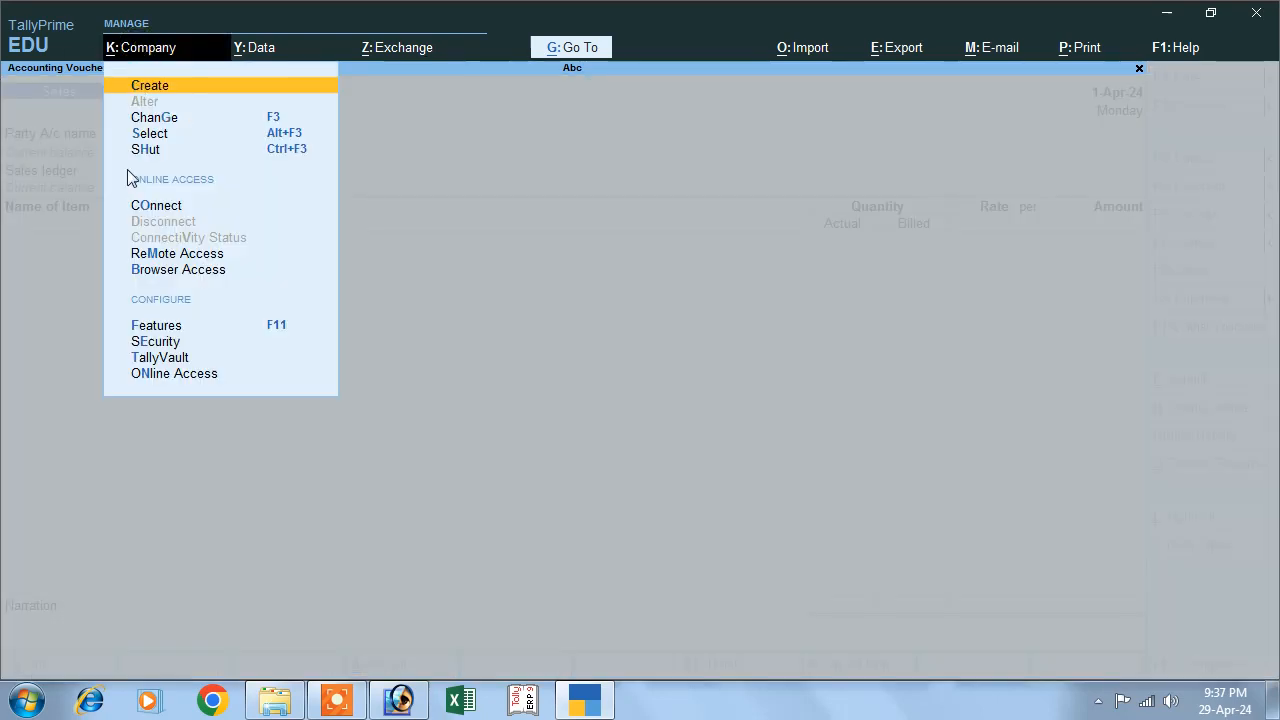
{"action": "left_click", "coordinate": [155, 325]}
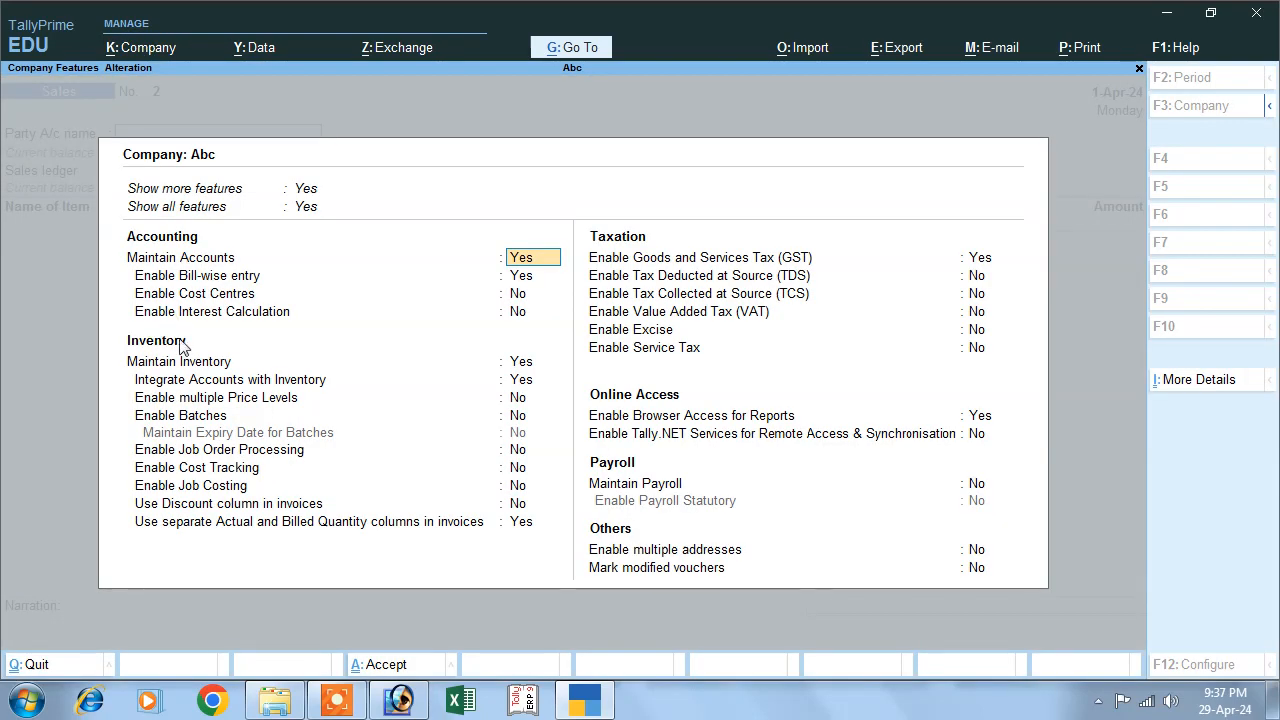
{"action": "left_click", "coordinate": [170, 528]}
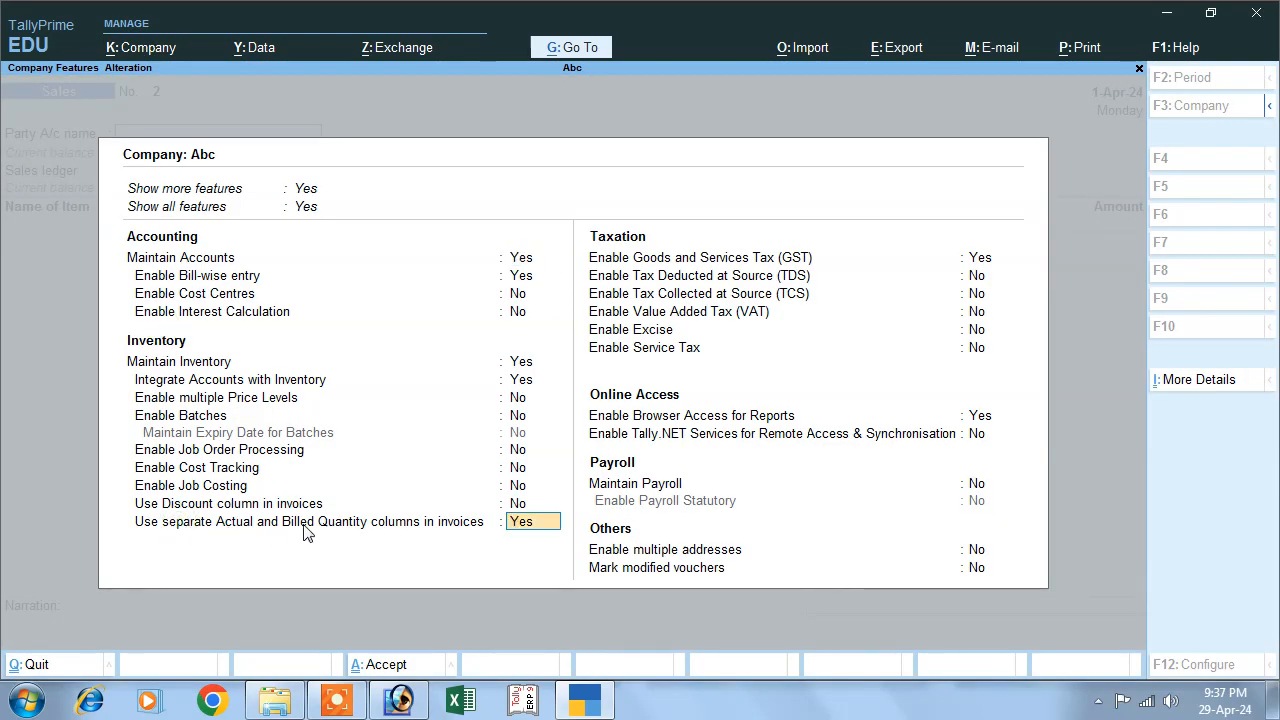
{"action": "left_click", "coordinate": [530, 521]}
{"action": "type", "text": "n"}
{"action": "key", "text": "ctrl"}
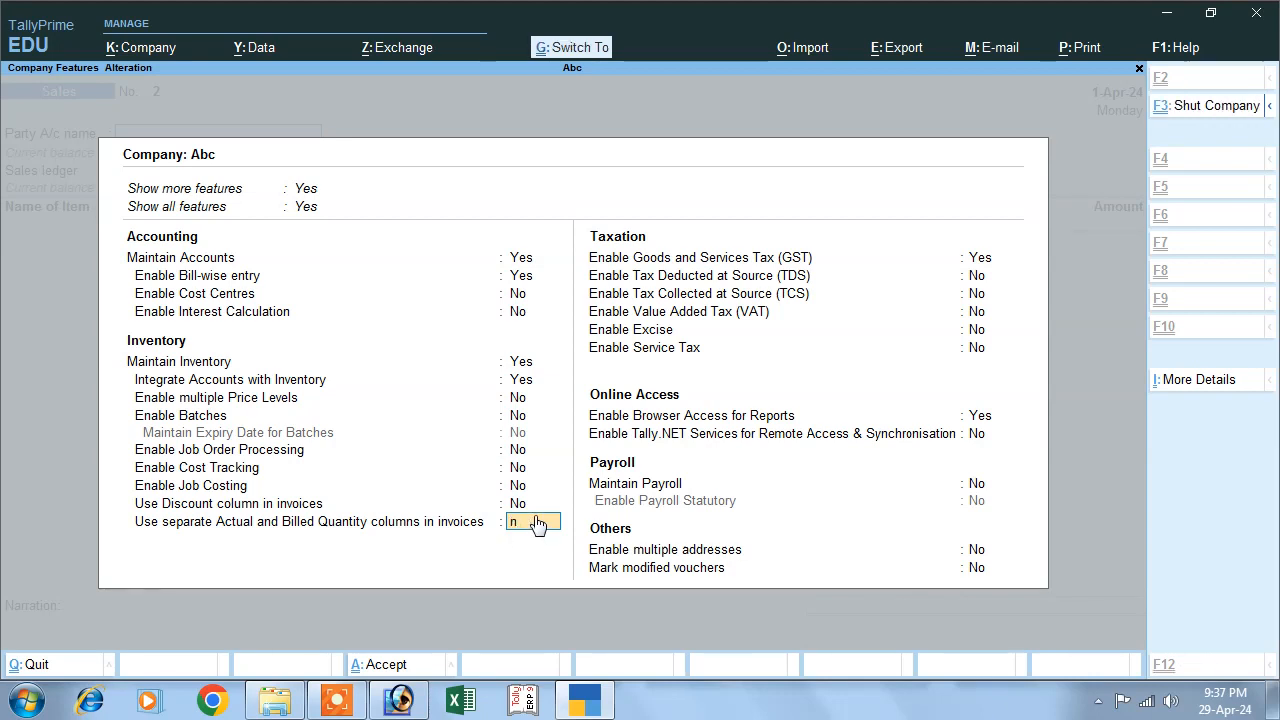
{"action": "key", "text": "ctrl+a"}
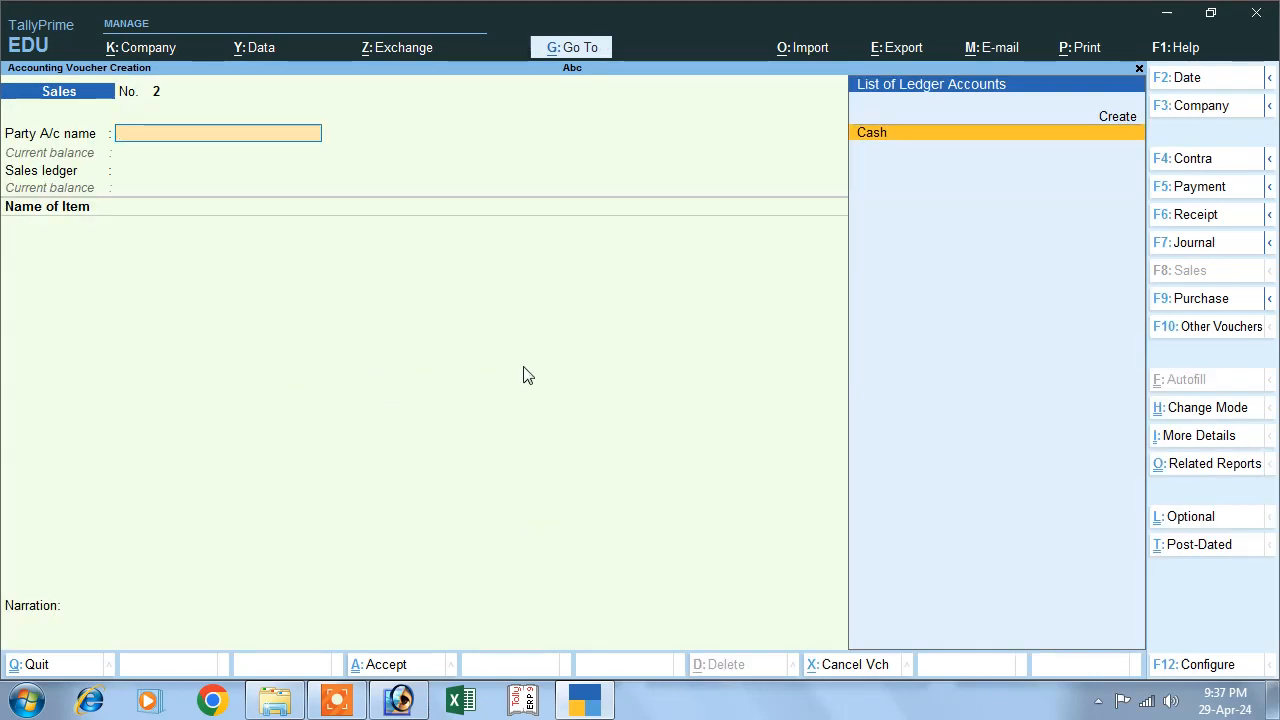
Step: Check the quantity columns in a new purchase voucher and return to sales voucher entry
{"action": "left_click", "coordinate": [1160, 300]}
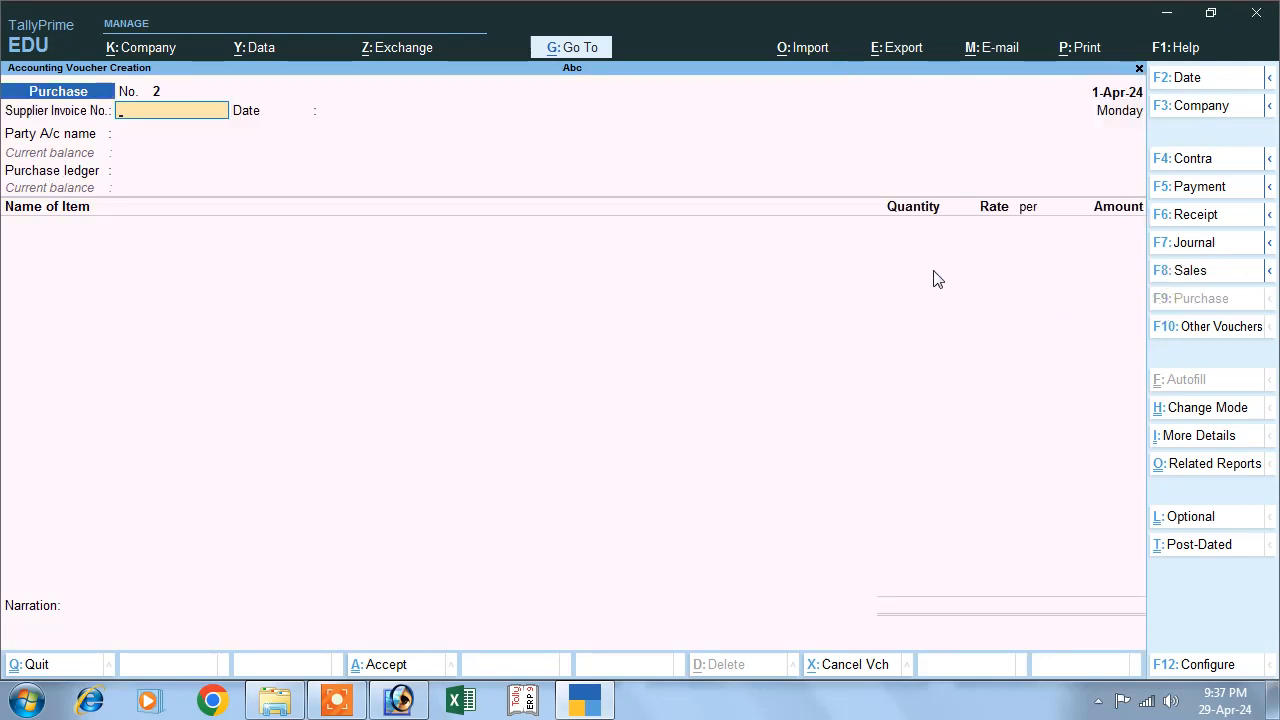
{"action": "left_click", "coordinate": [1162, 272]}
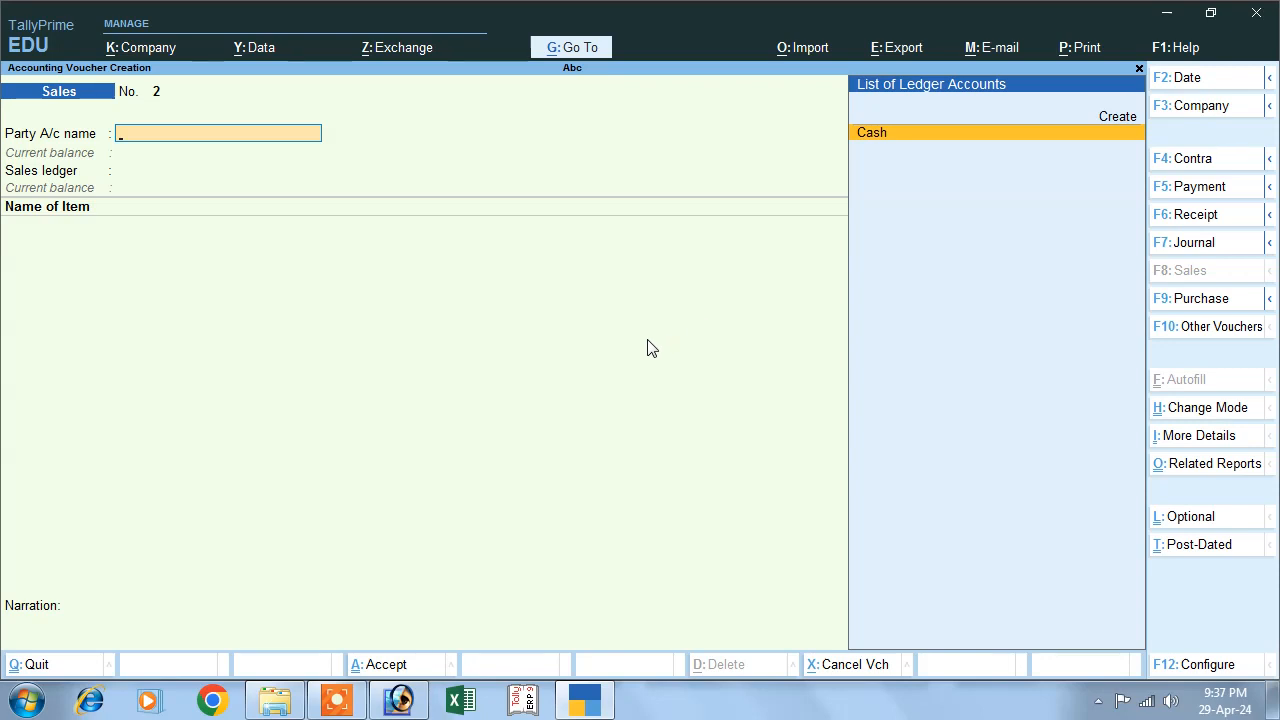